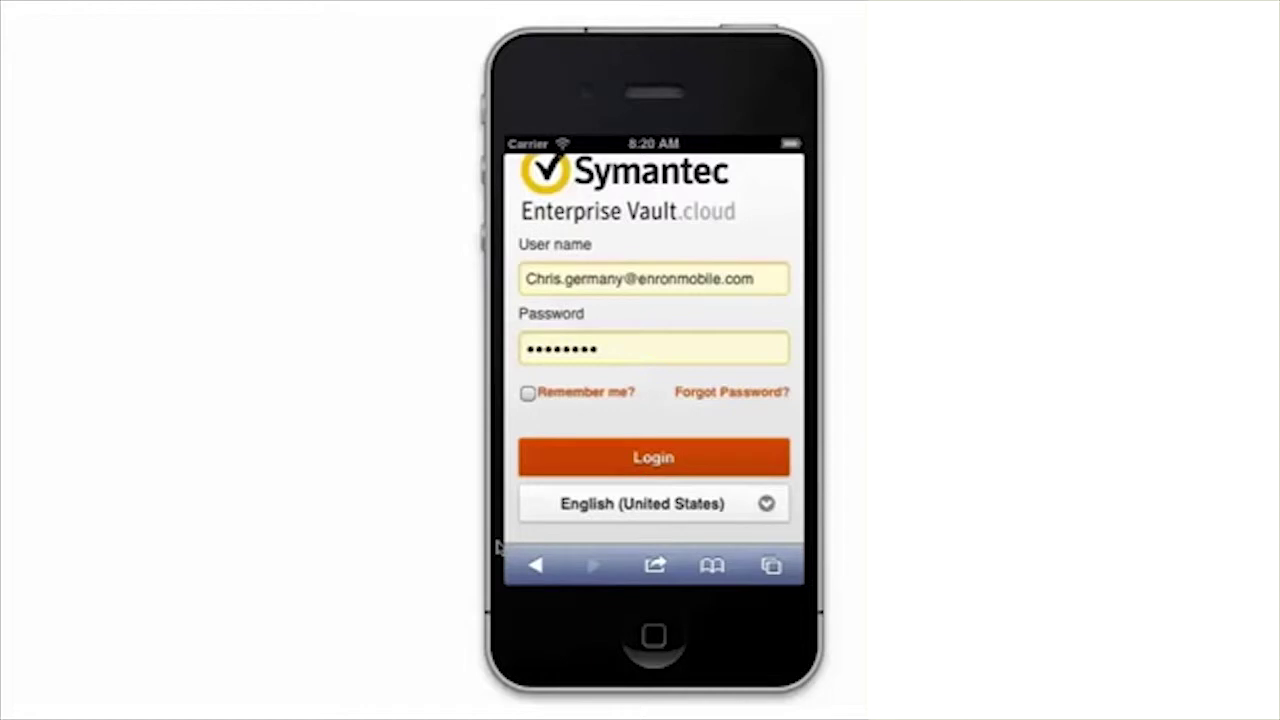
Log in to reach the Messages list of 12436 archived items.
click(638, 462)
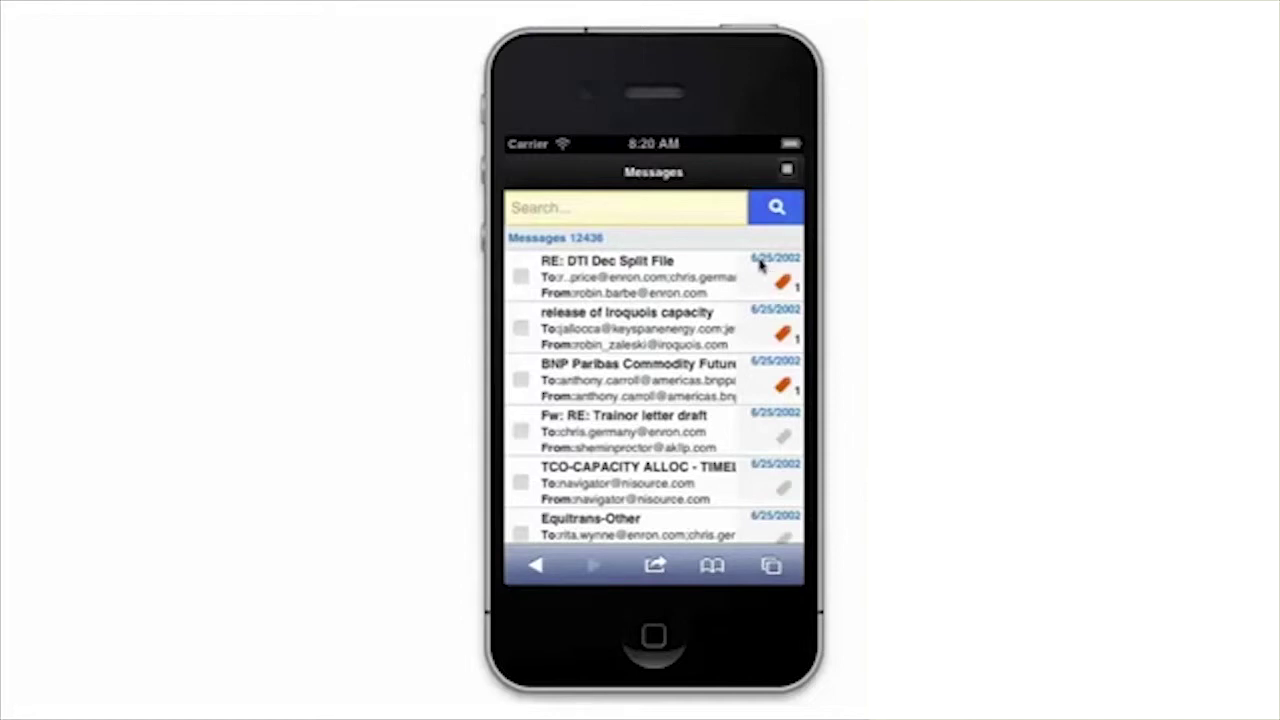
click(660, 272)
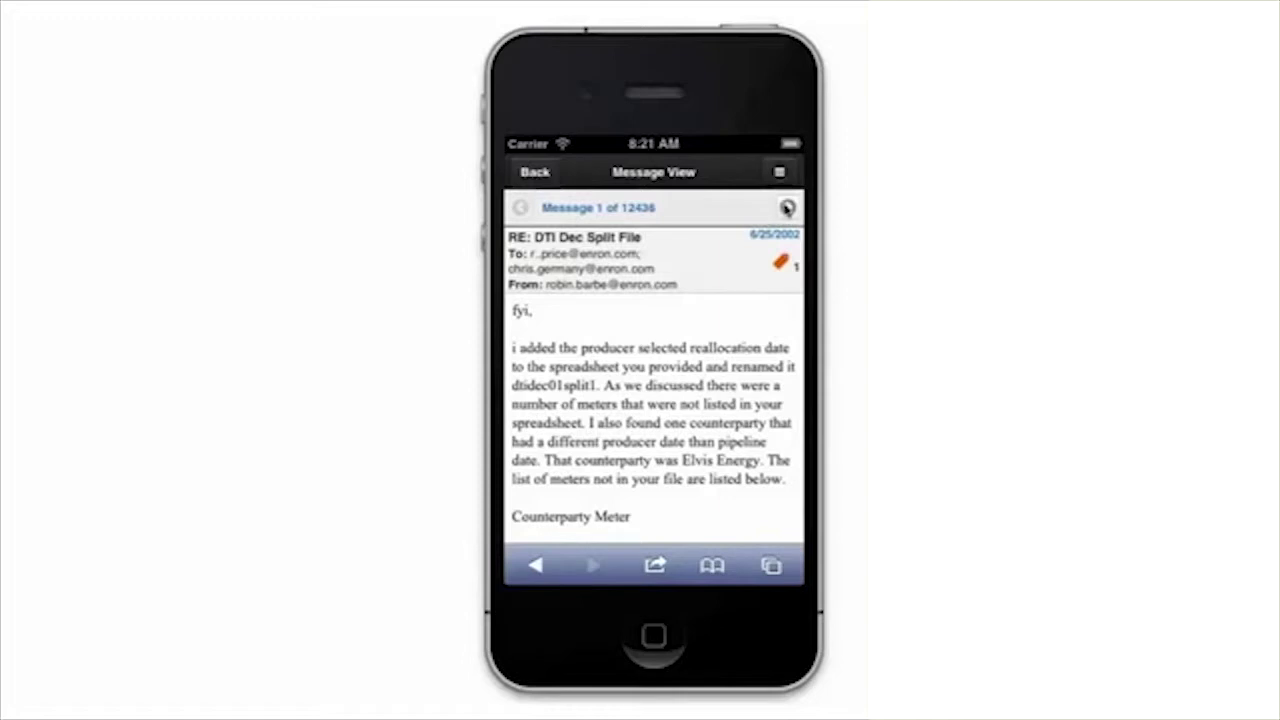
click(787, 207)
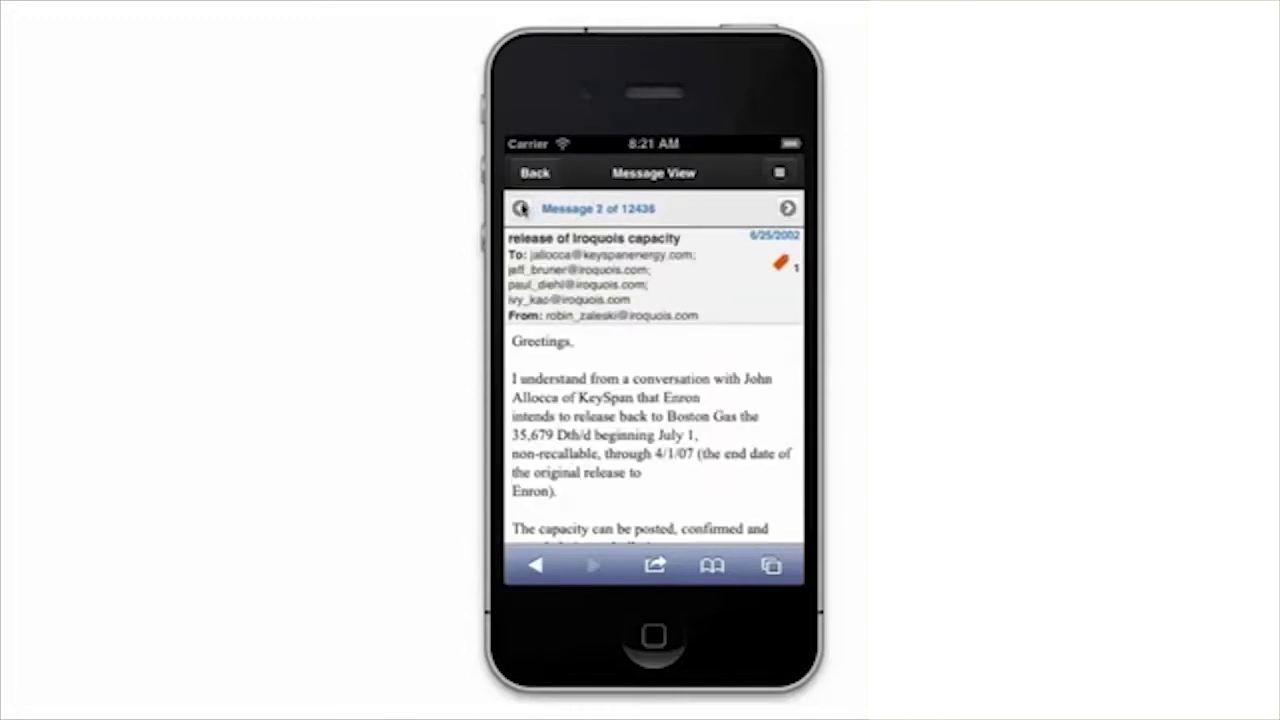
click(520, 208)
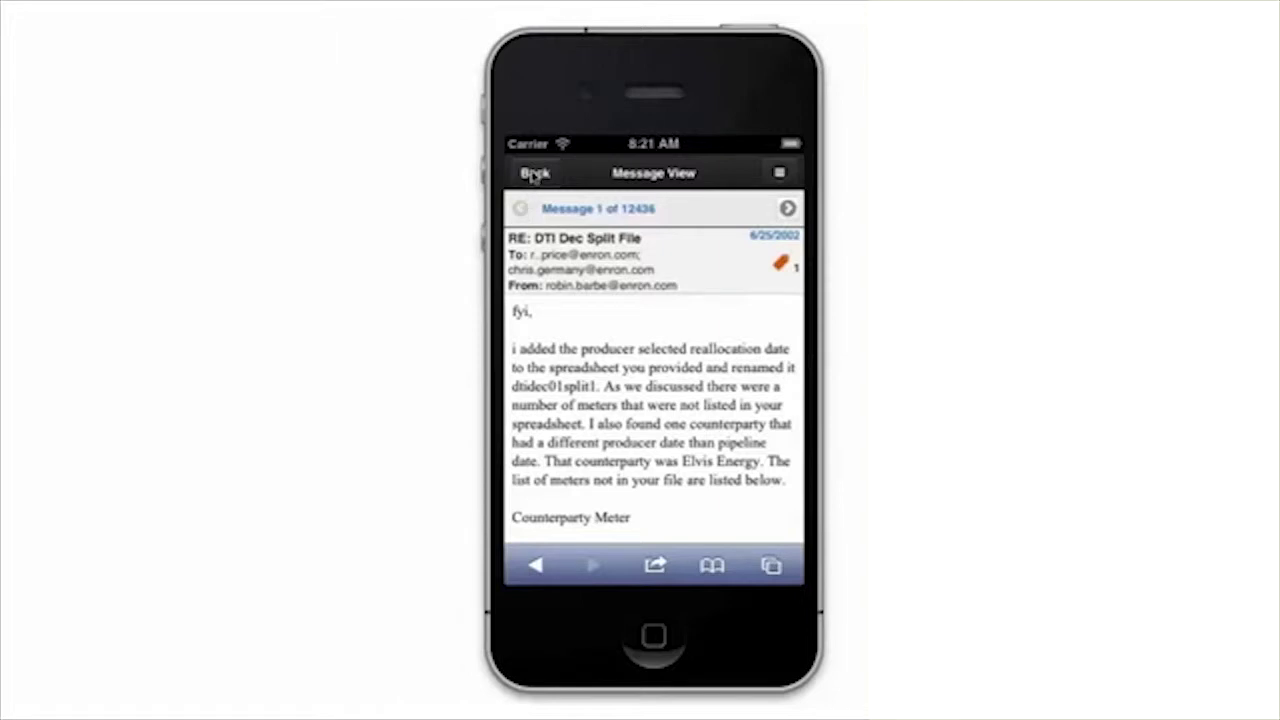
click(534, 174)
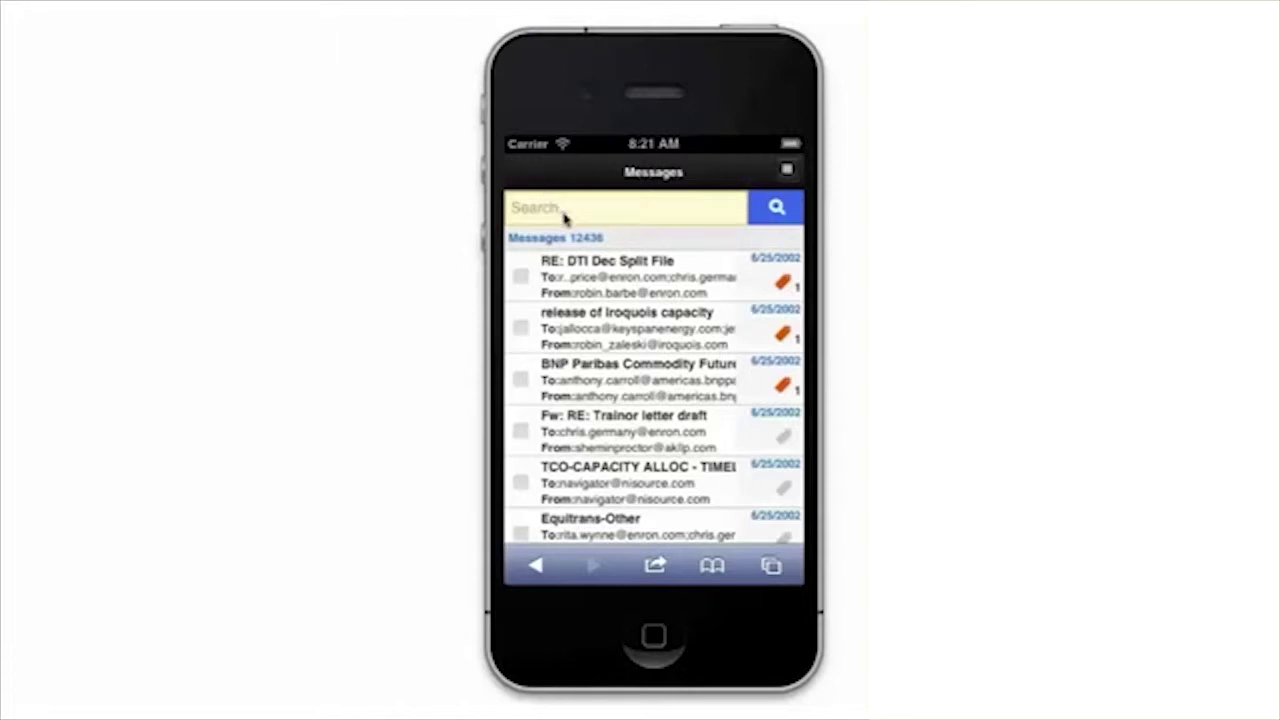
Search the archive for 'Fuel' to list its 796 matching messages.
click(555, 210)
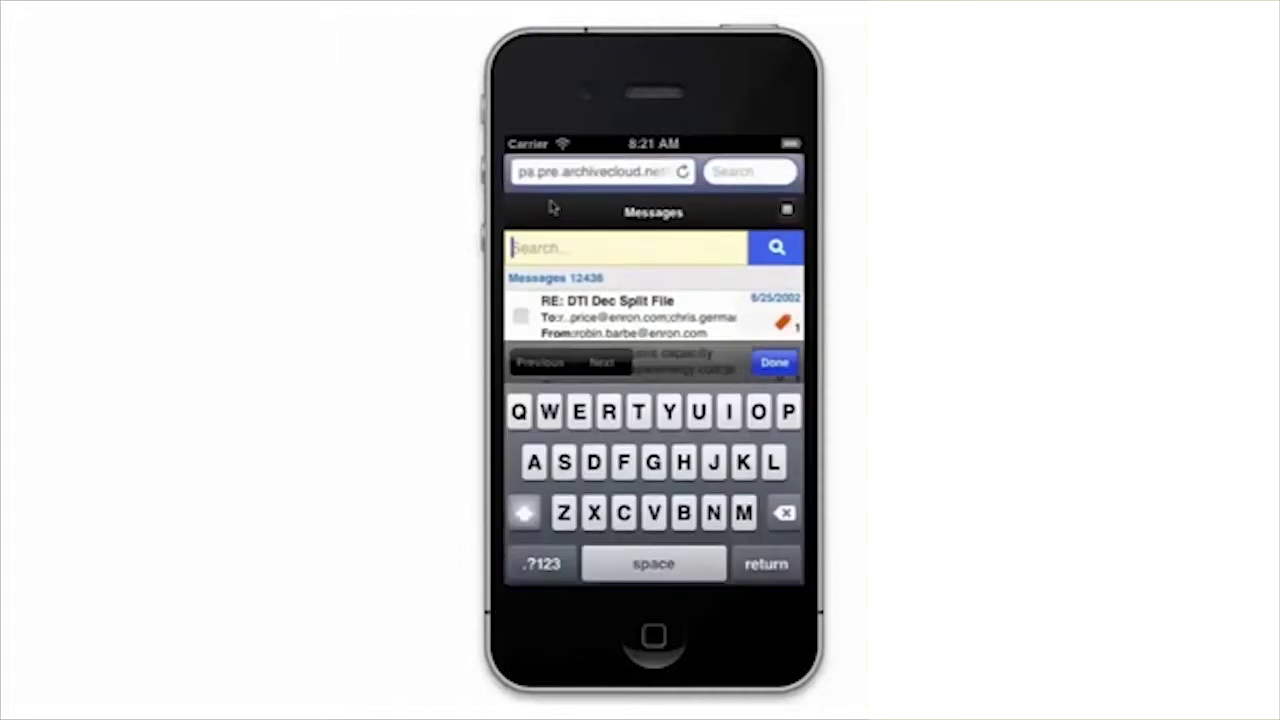
text(Fuel)
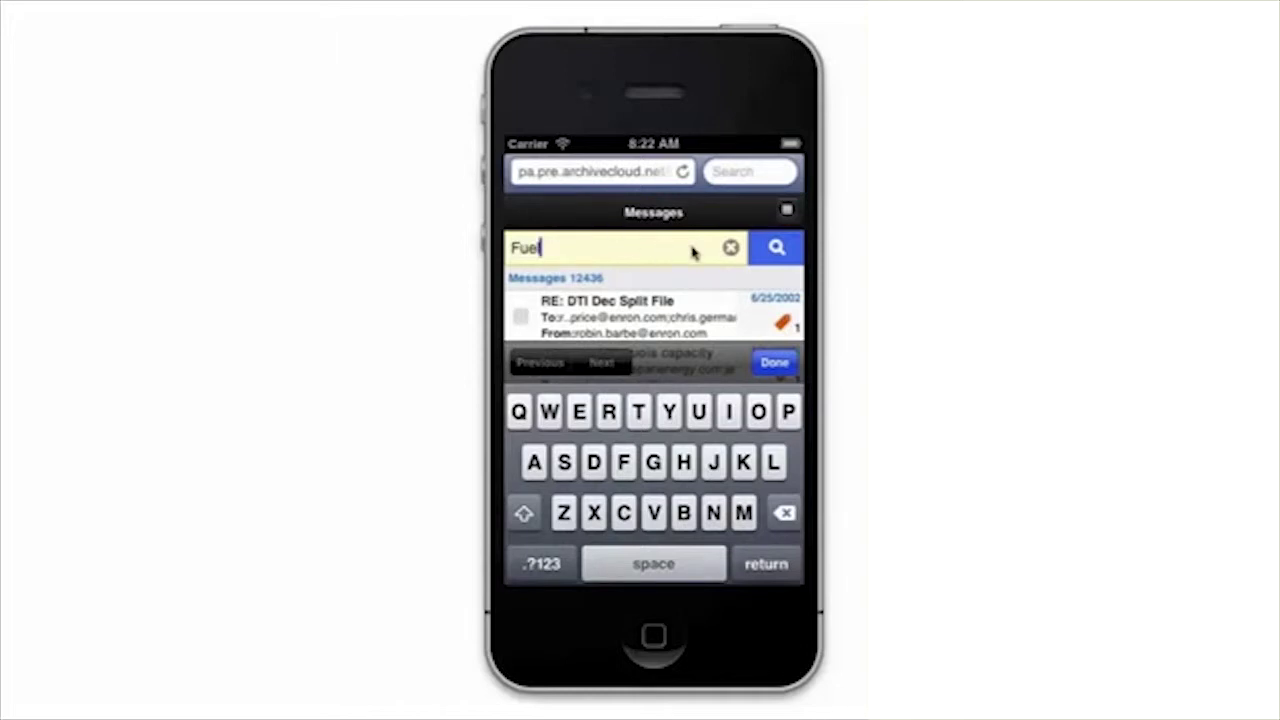
click(787, 247)
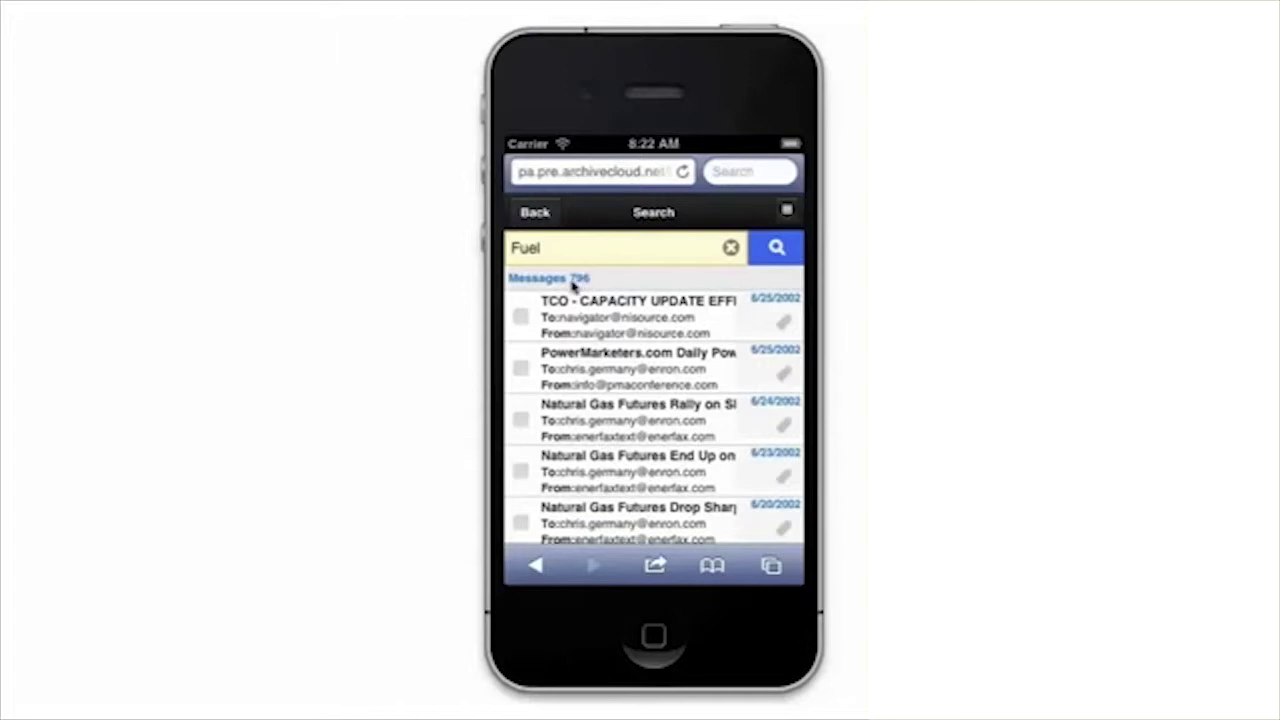
Open the first Fuel result, then go back through the results to all 12436 messages.
click(614, 313)
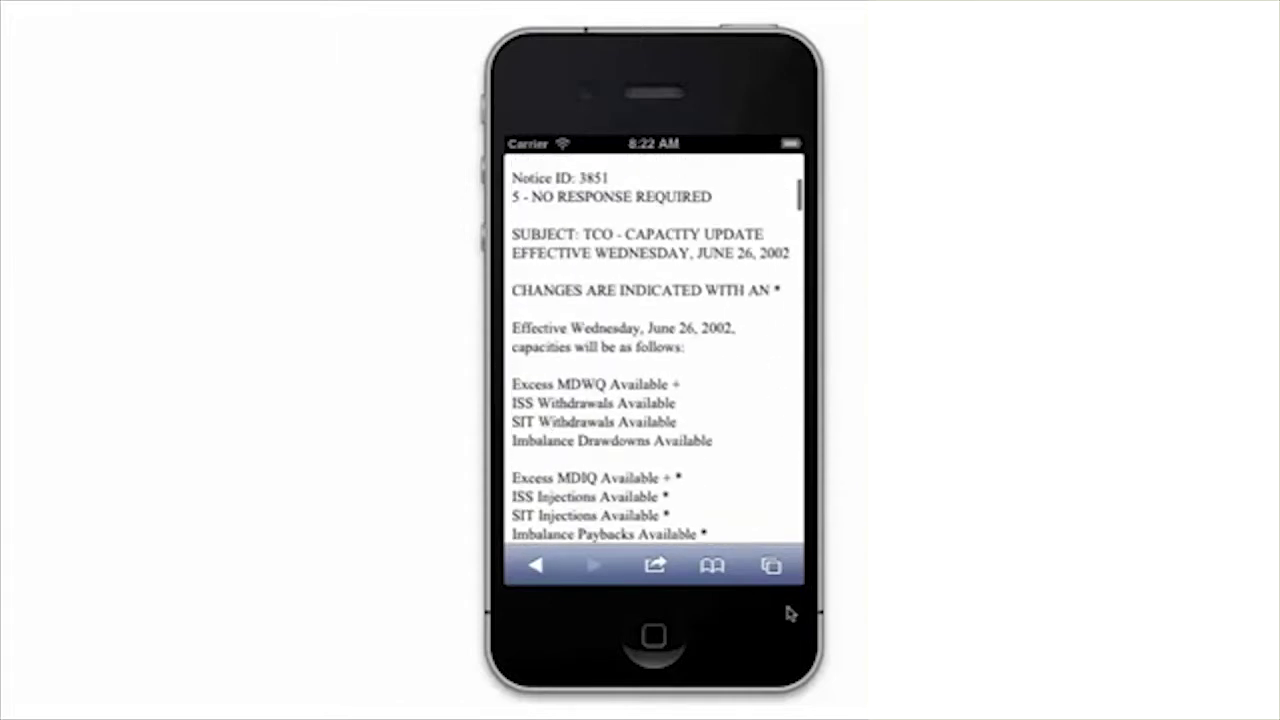
drag(720, 316, 726, 517)
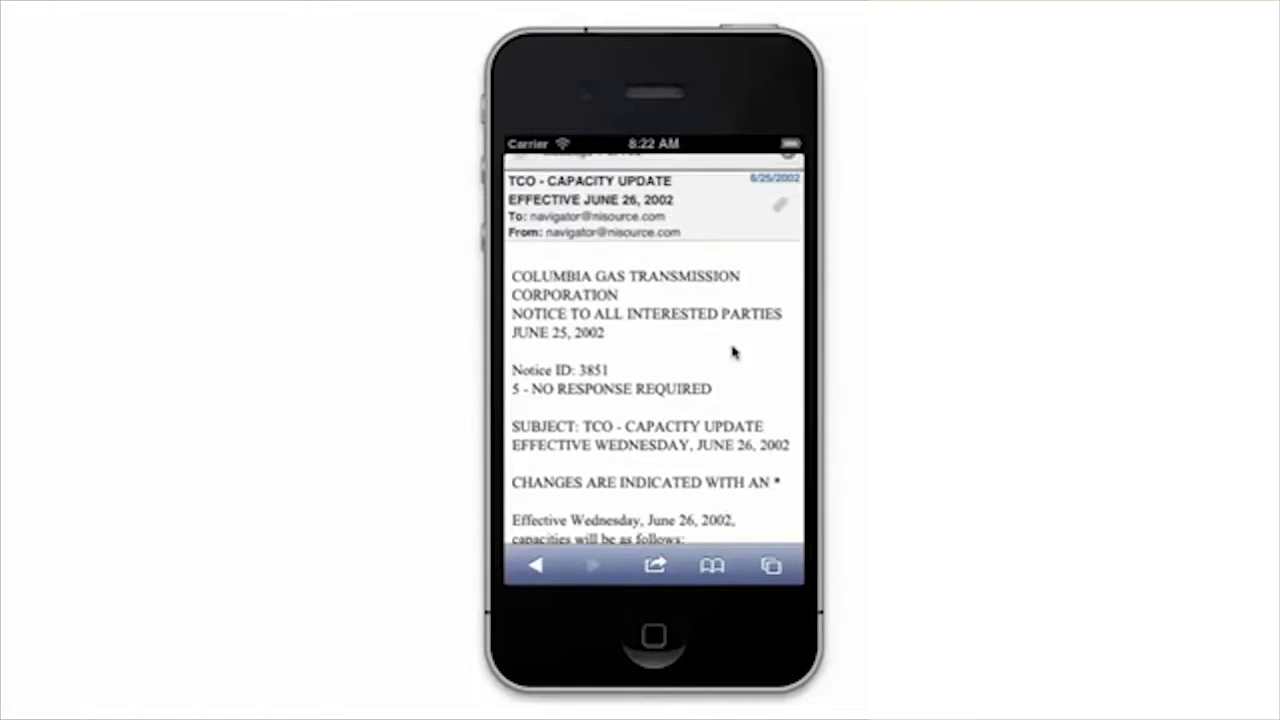
drag(731, 351, 733, 420)
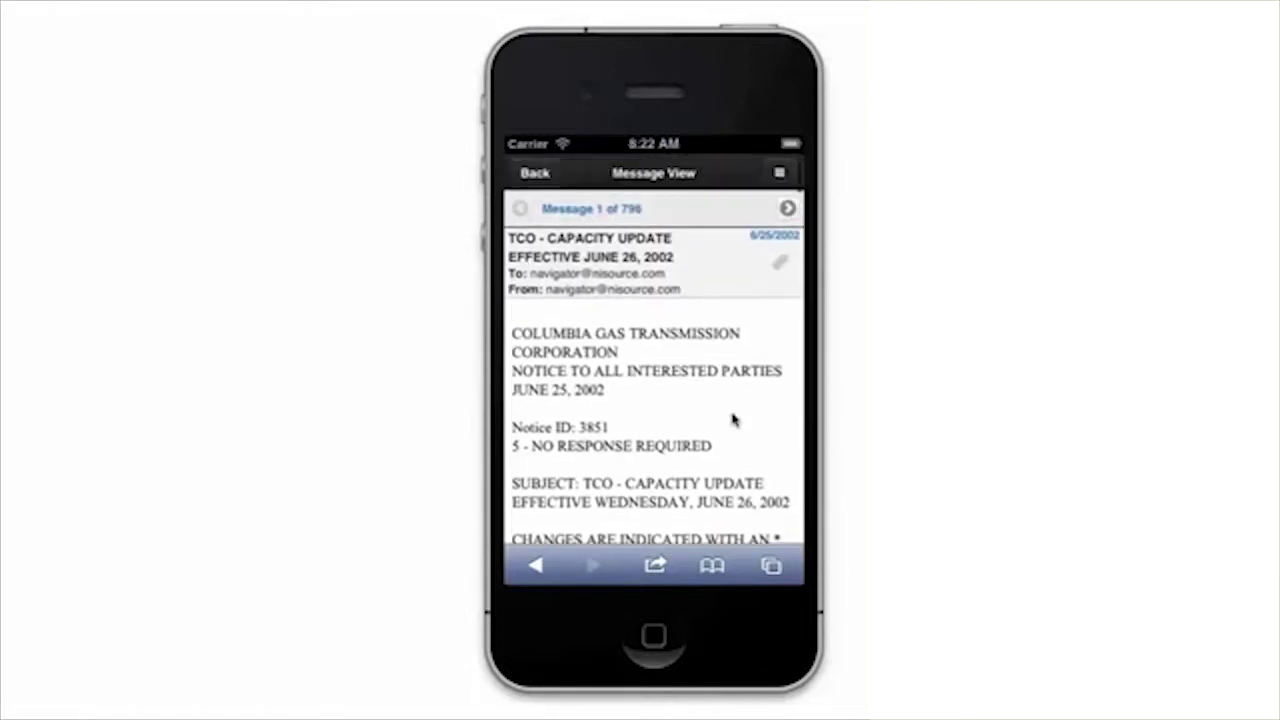
click(536, 172)
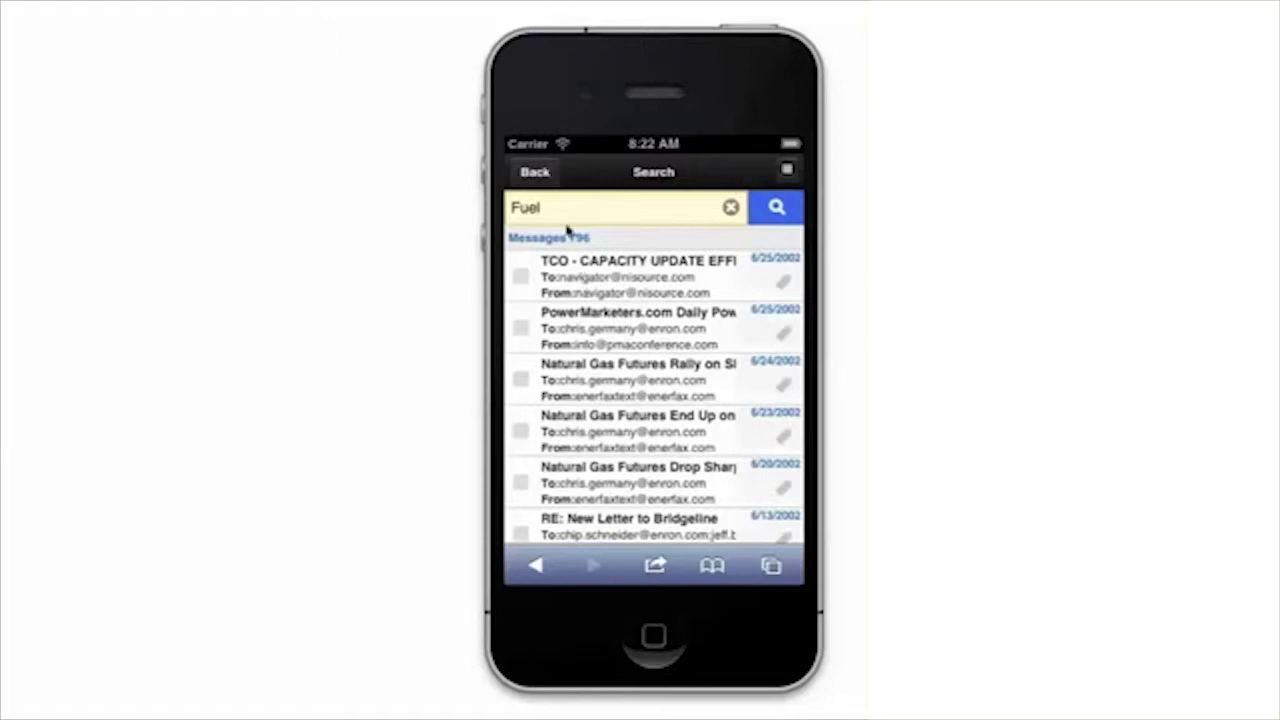
click(536, 172)
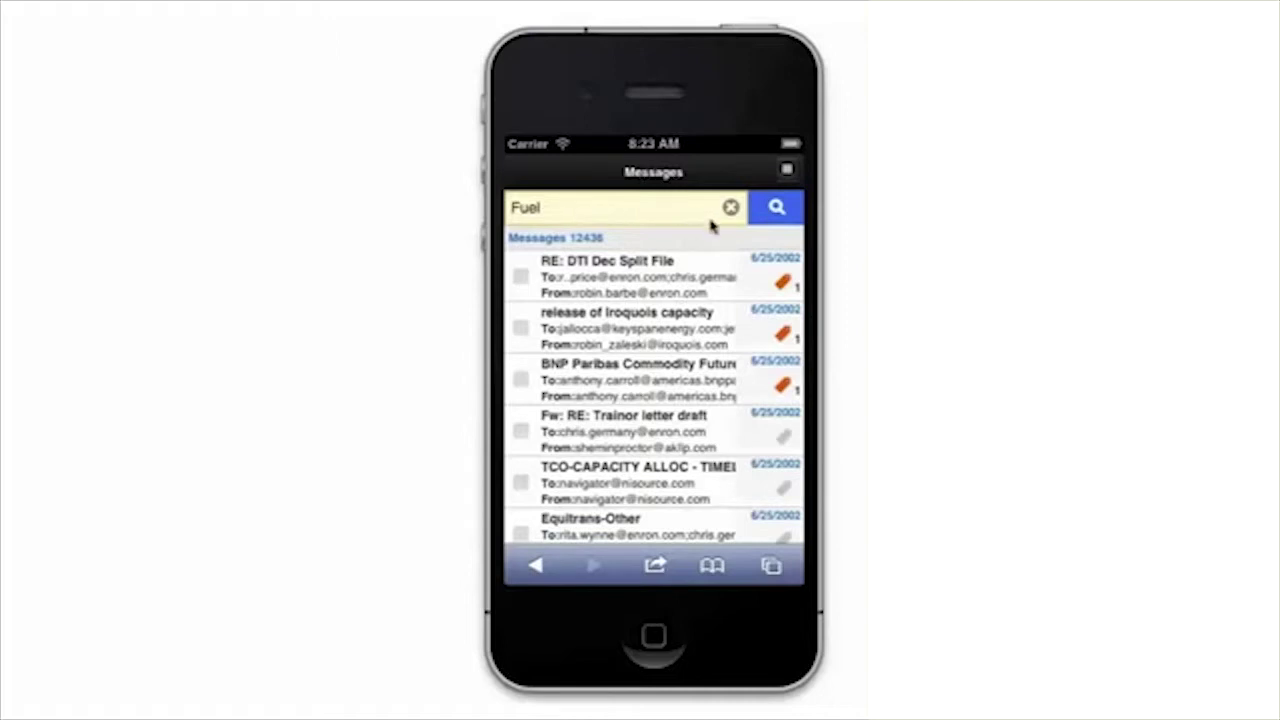
Open Advanced Search from the header menu and review its fields with 'Fuel' prefilled.
click(787, 172)
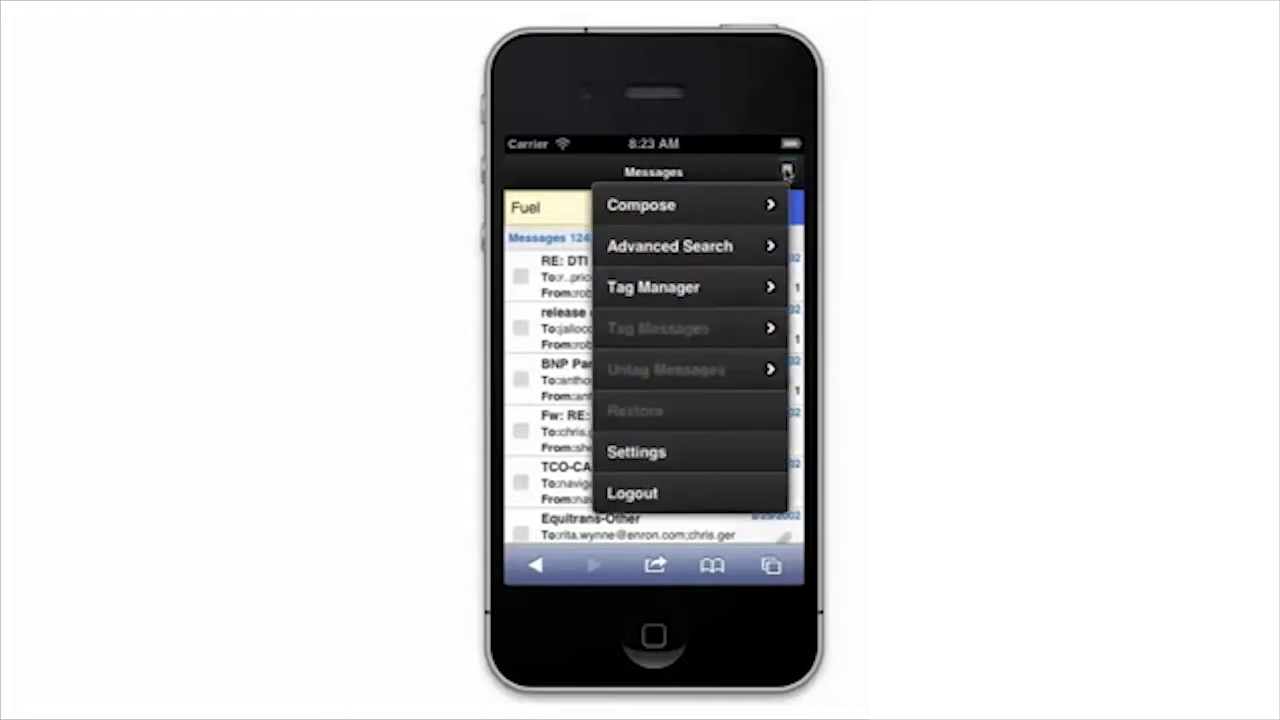
click(687, 248)
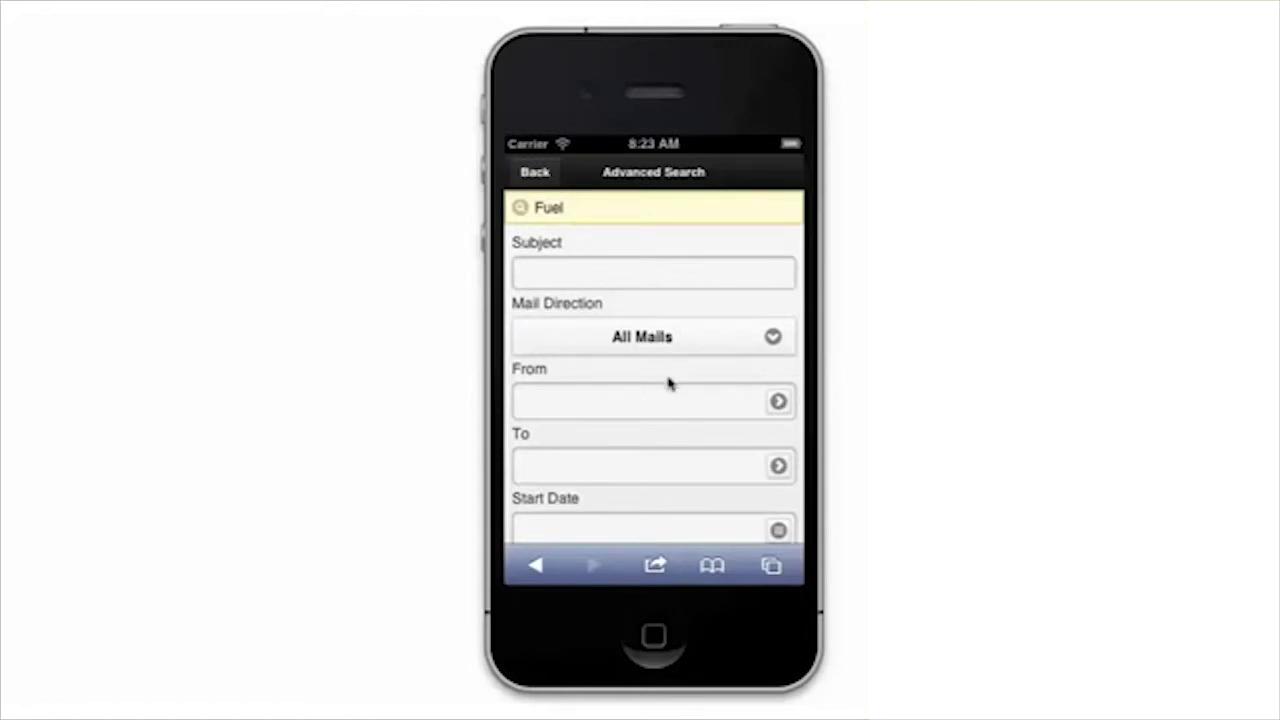
drag(669, 383, 652, 127)
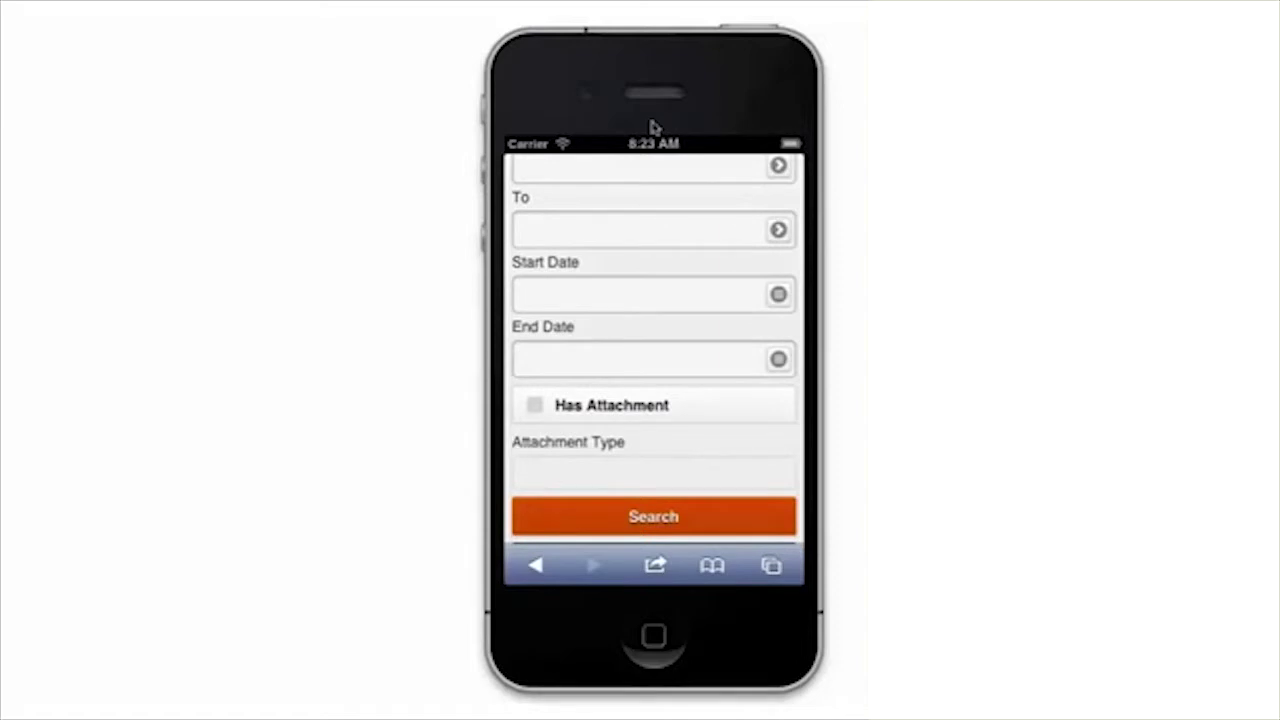
drag(652, 197, 683, 406)
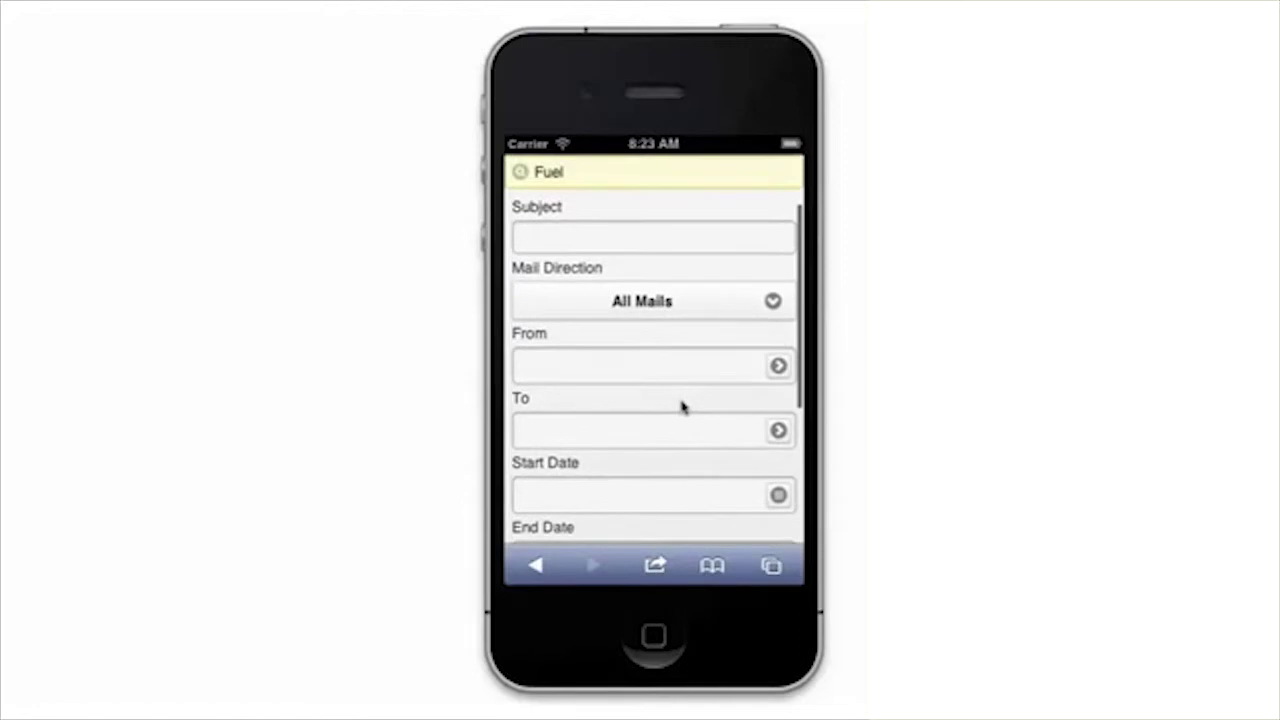
Enter the signed-in user as sender in From and rerun the search, leaving 512 results.
click(563, 362)
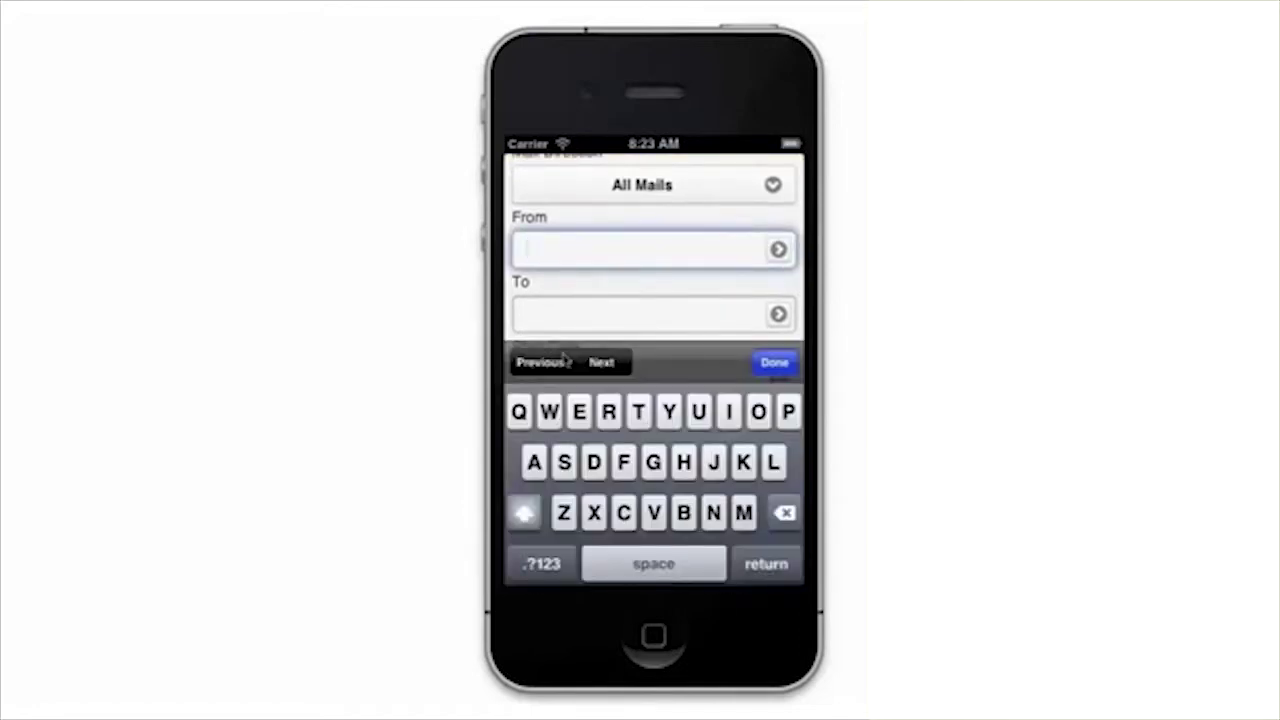
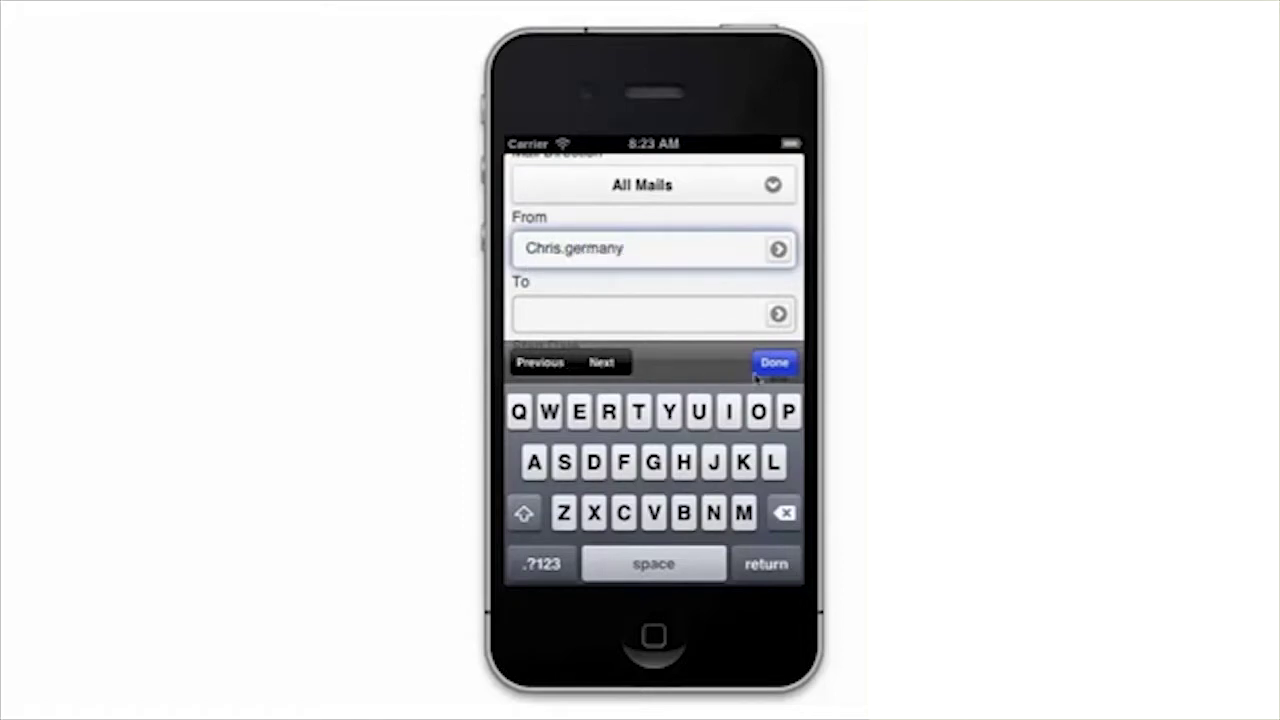
click(775, 362)
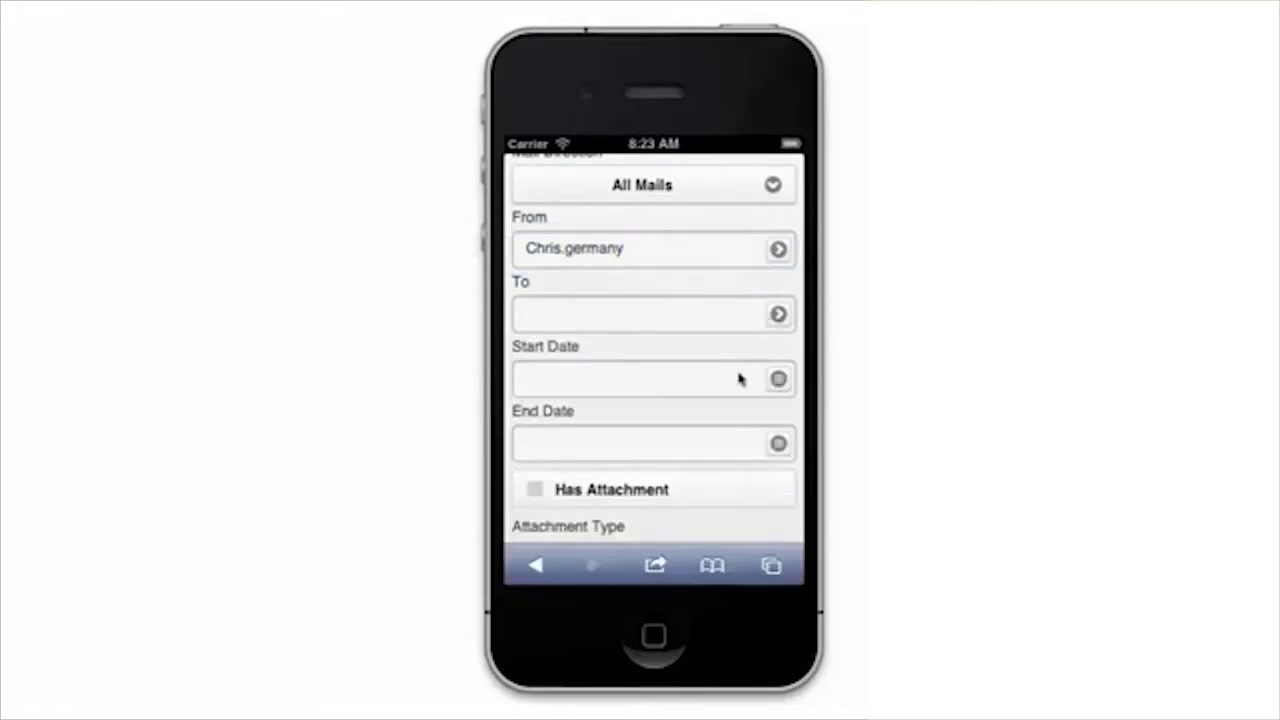
drag(691, 431, 711, 603)
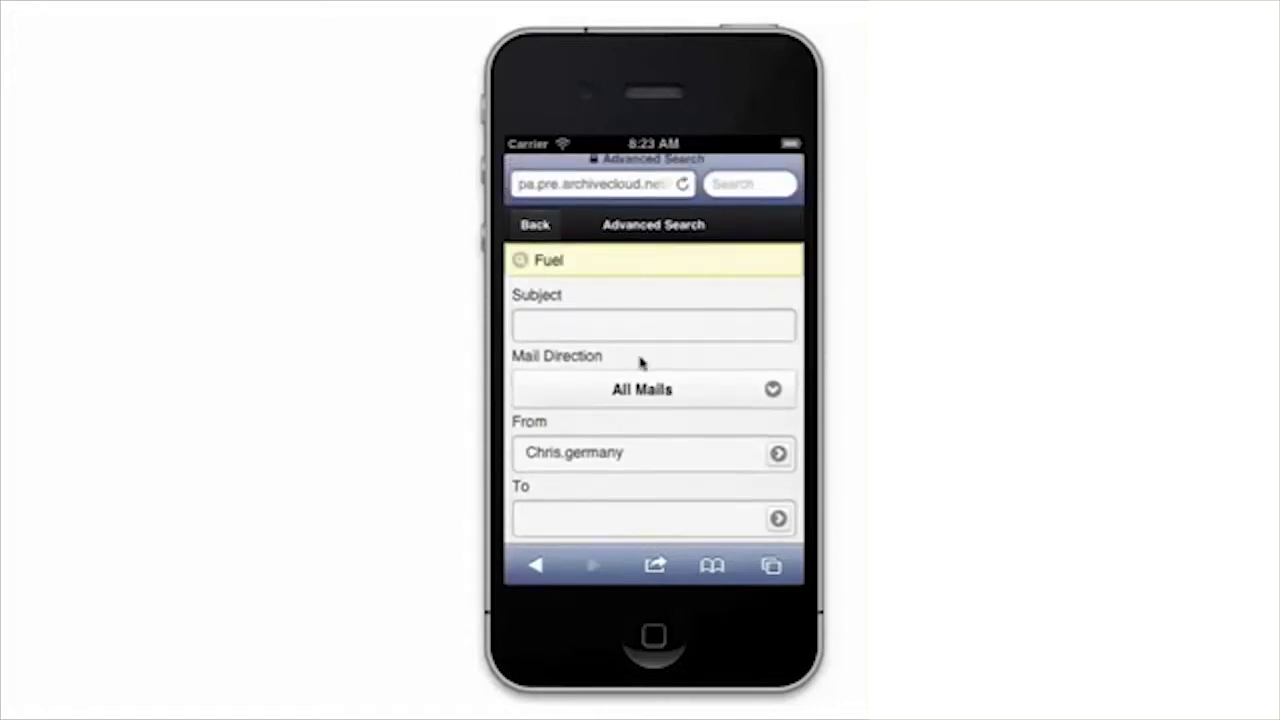
drag(668, 326, 560, 108)
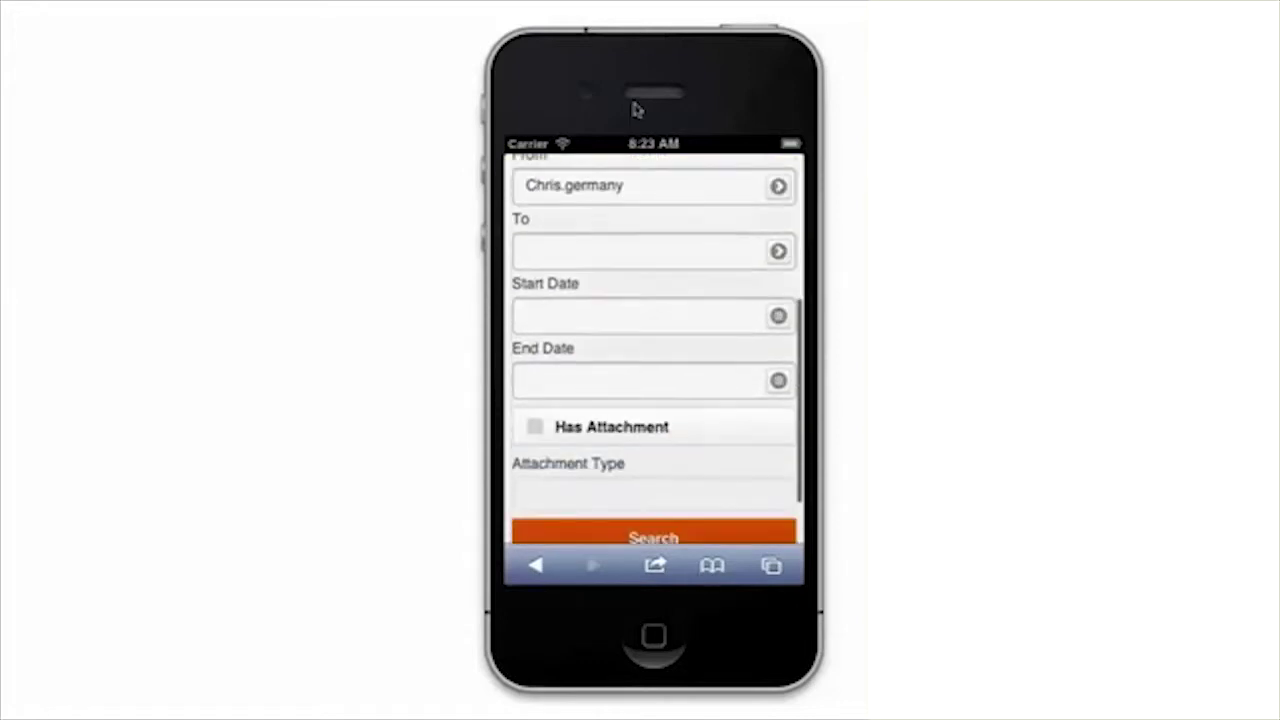
click(626, 518)
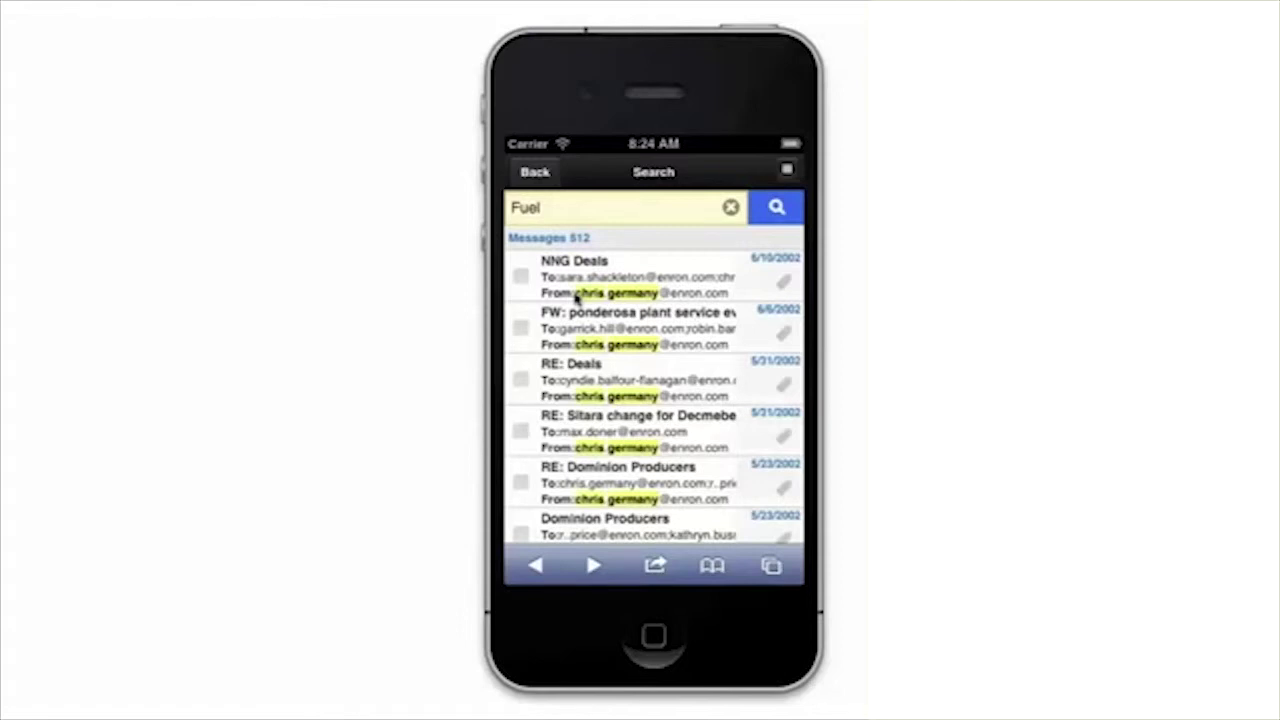
Check the first three results, including NNG Deals and RE: Deals, and show the actions menu.
click(521, 276)
click(520, 330)
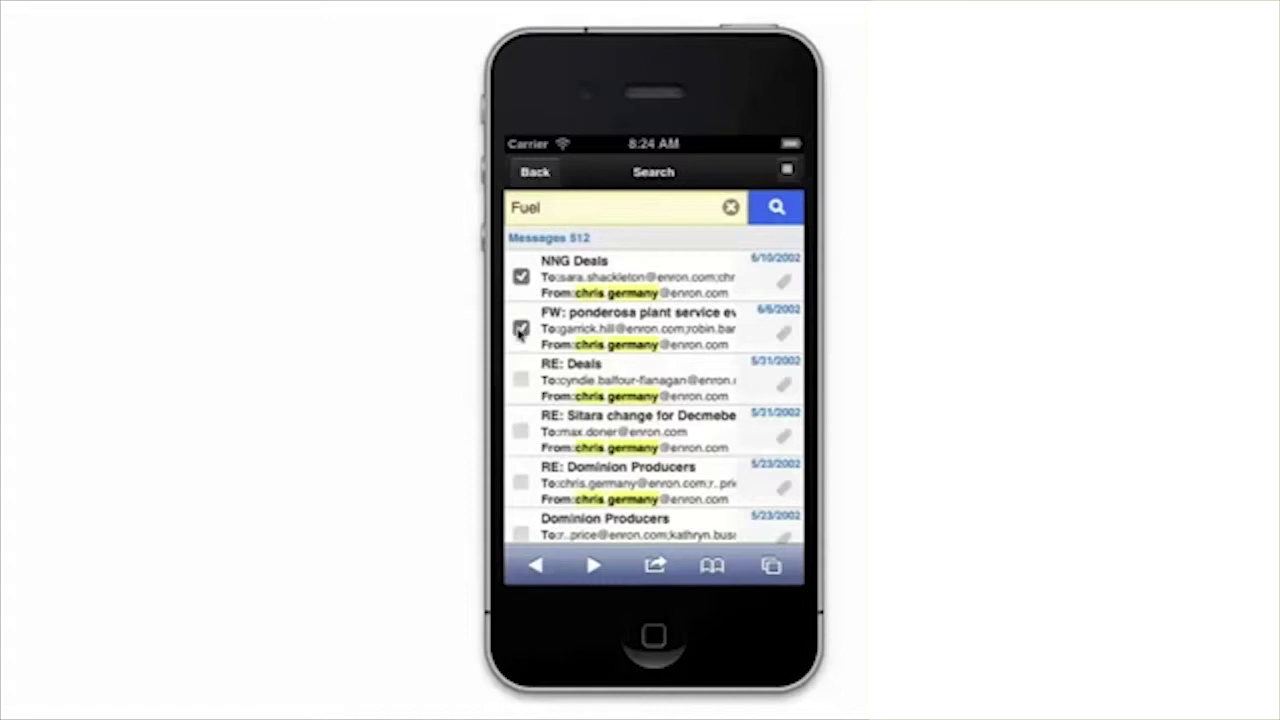
click(521, 379)
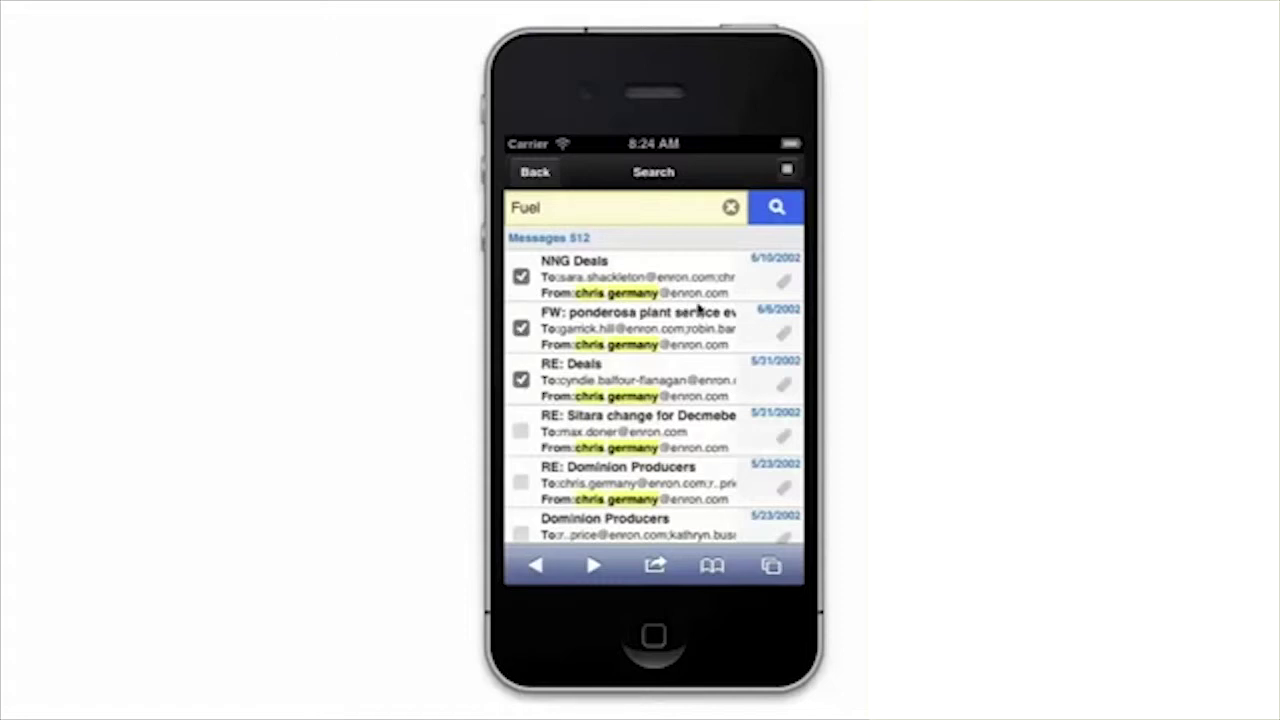
click(788, 172)
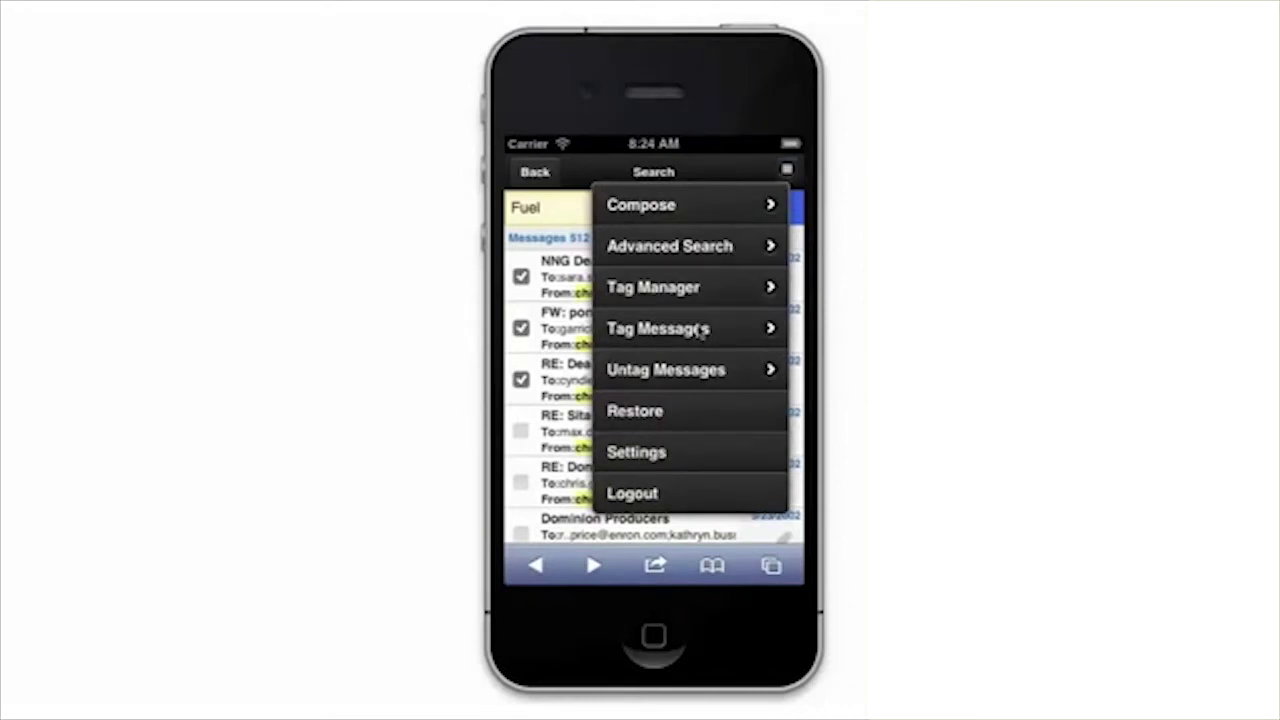
Choose Tag Messages and apply tagging to only the three selected messages.
click(700, 330)
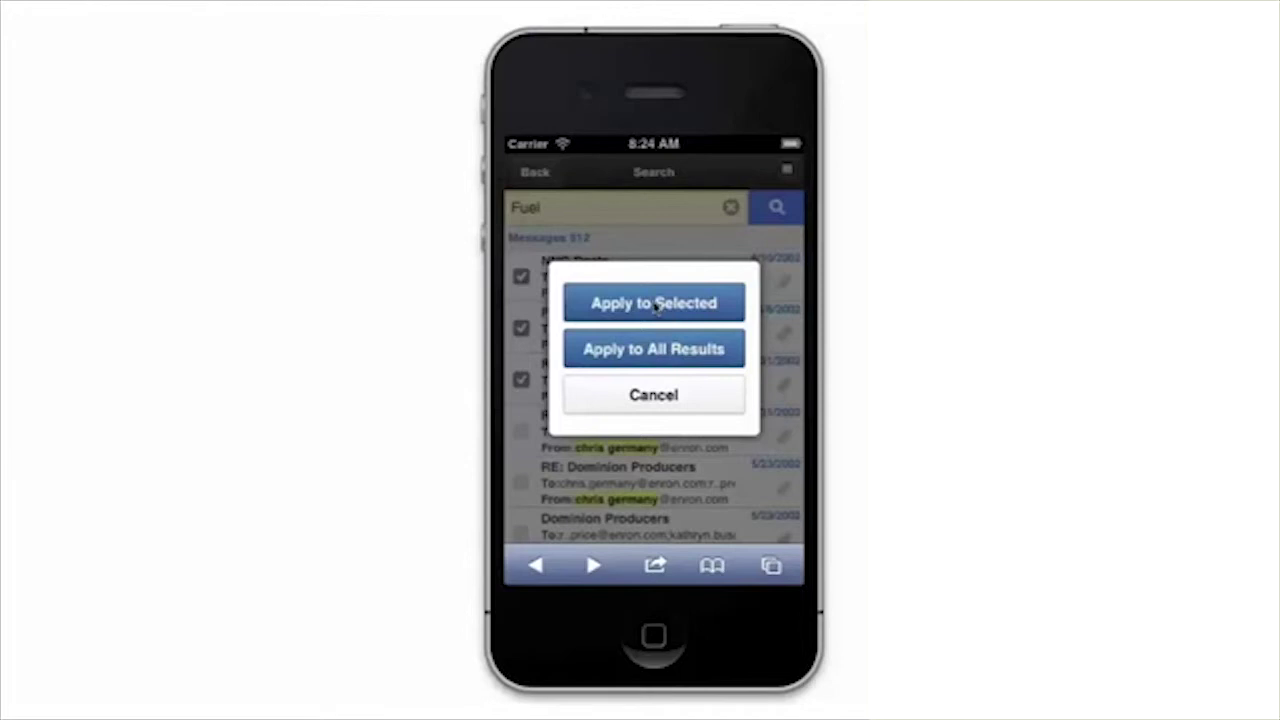
click(656, 306)
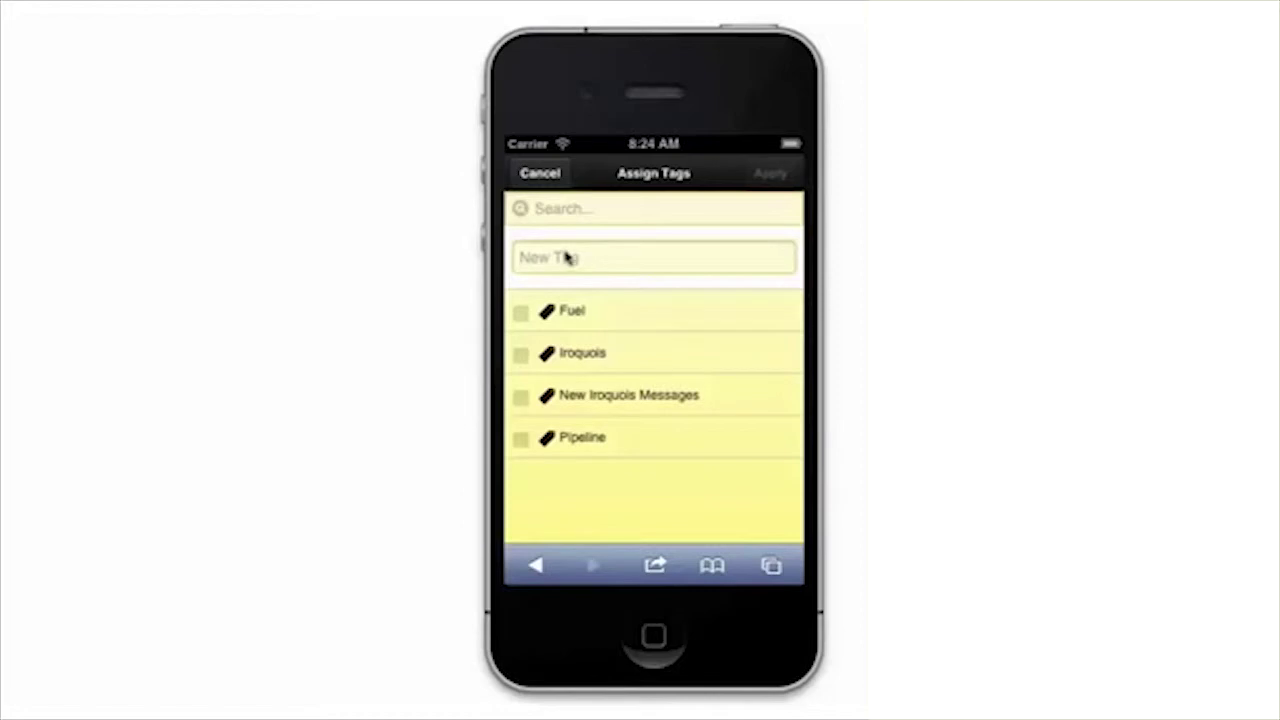
Create a new tag 'Fuel 2' and apply it to the three checked messages.
click(566, 256)
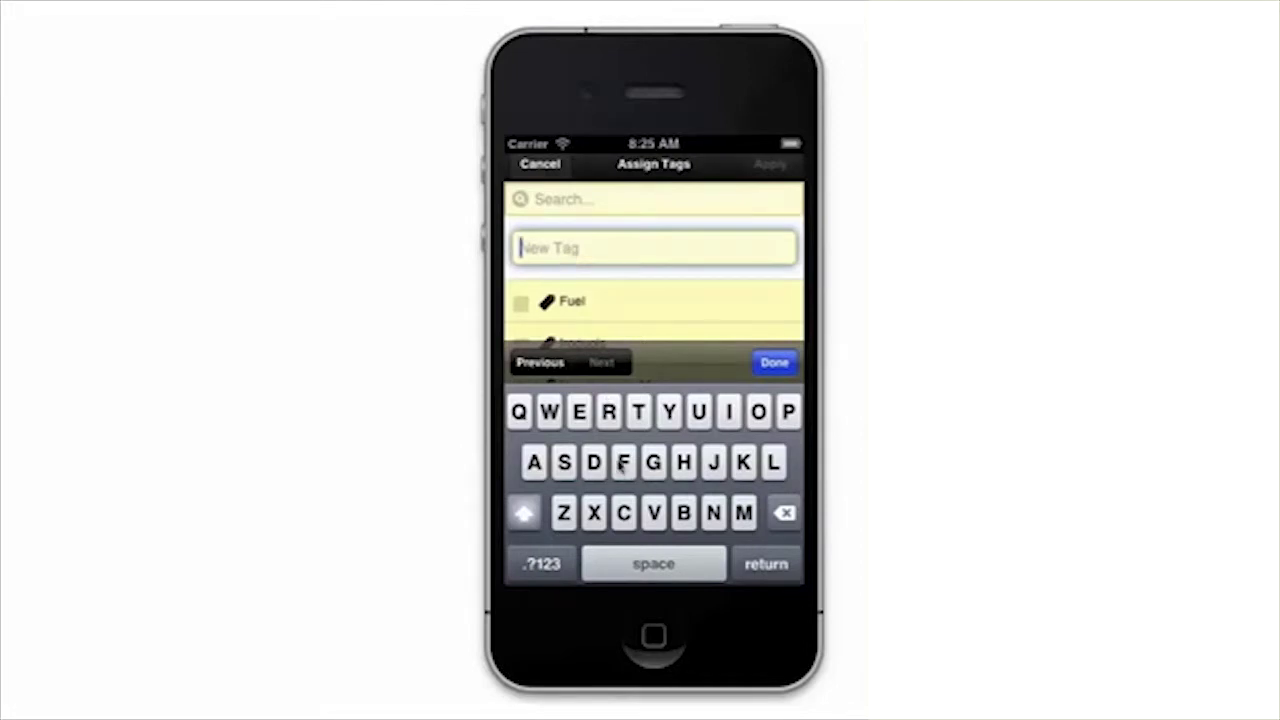
click(621, 464)
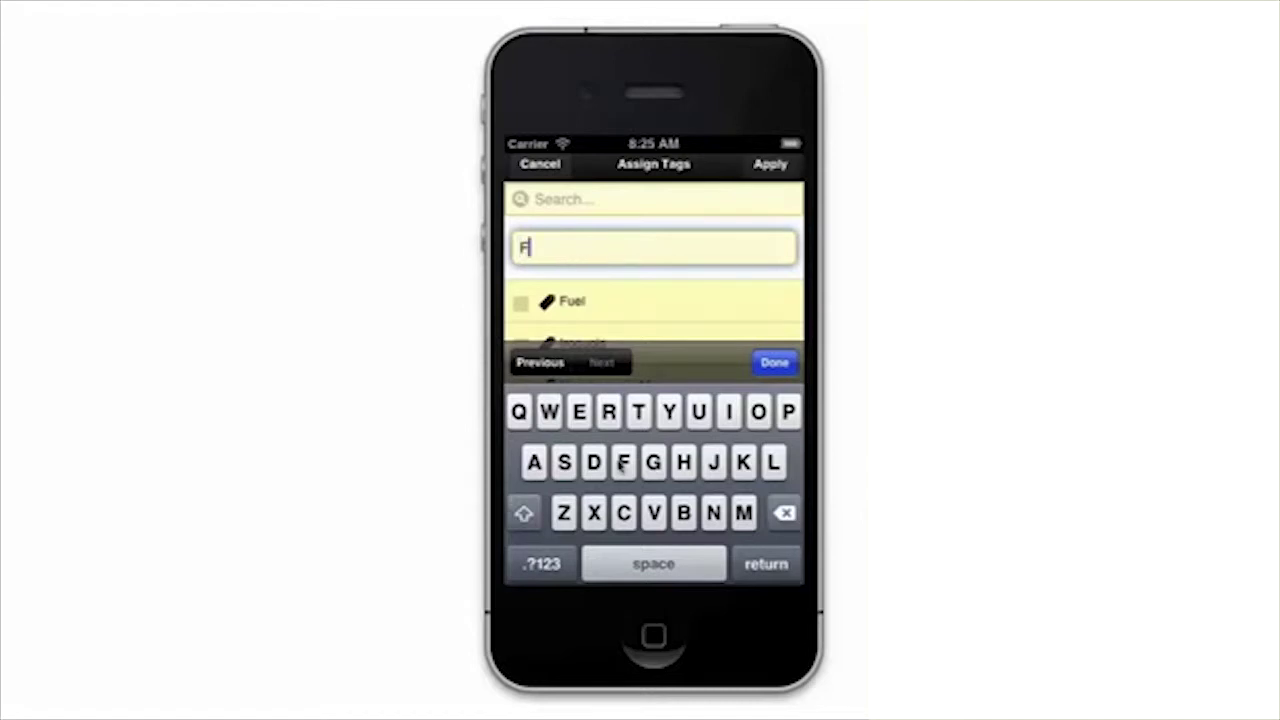
text(uel 2)
click(776, 361)
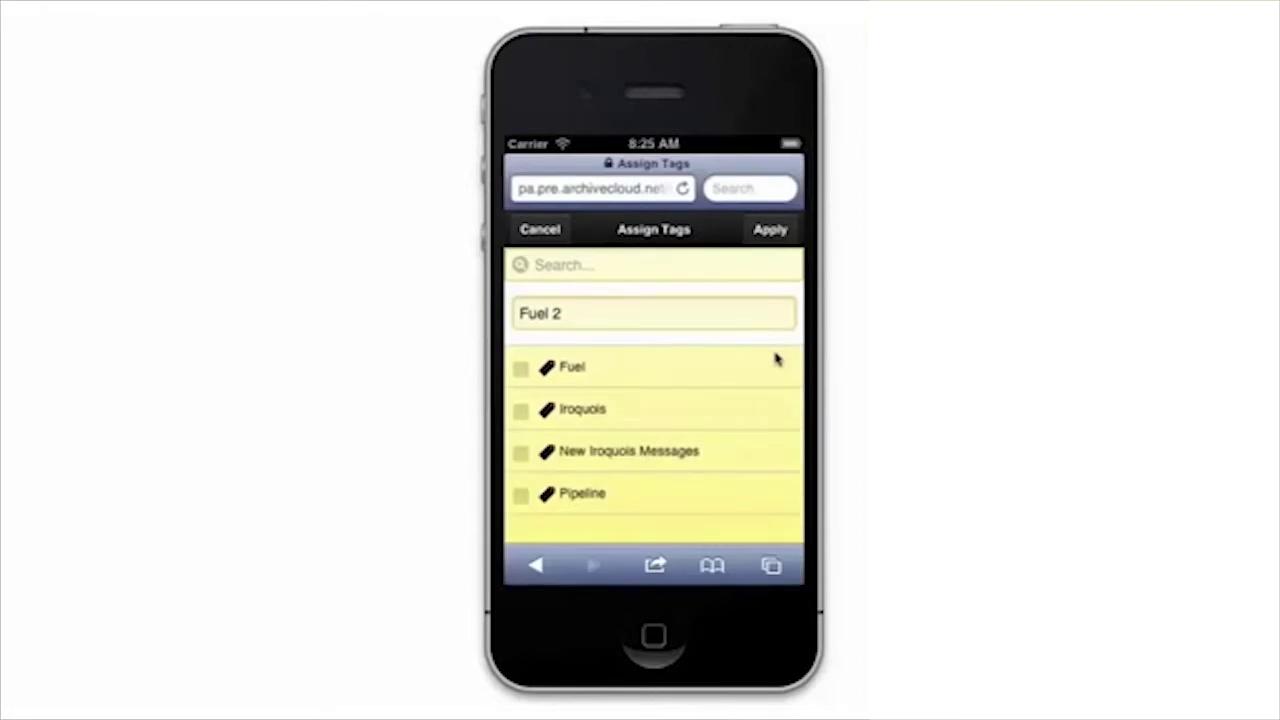
click(765, 229)
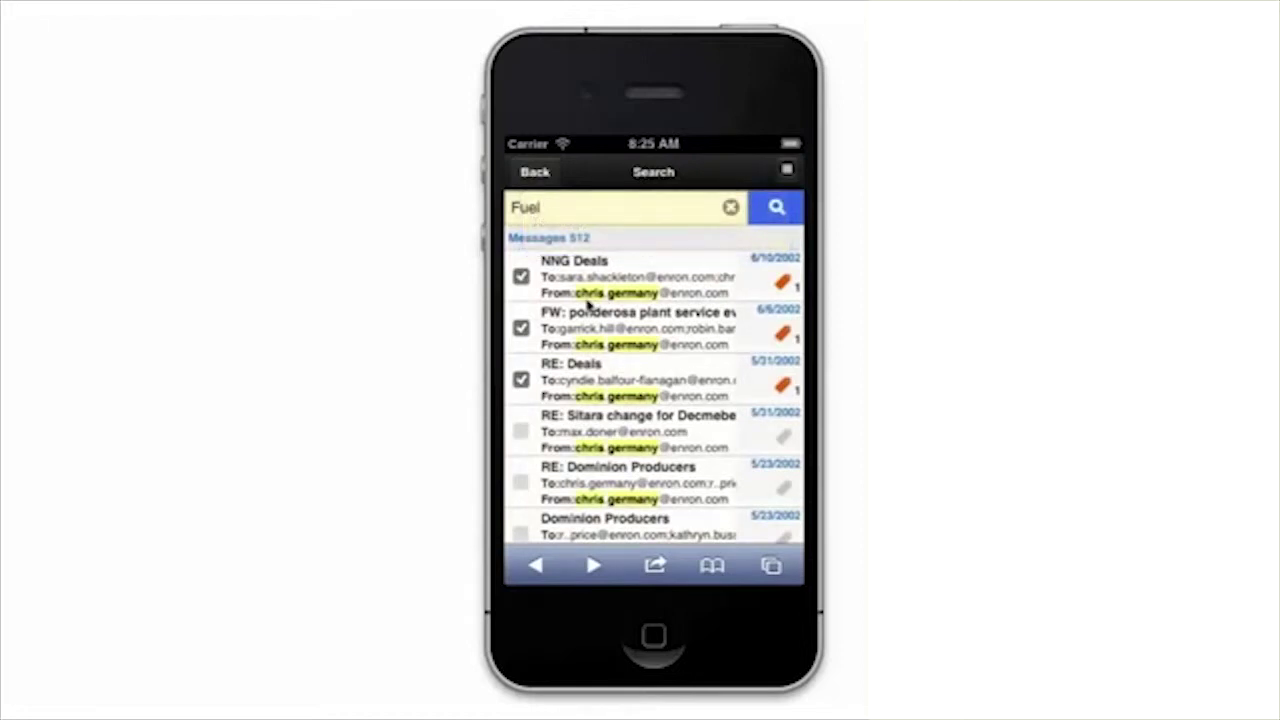
Return to the message list and open Tag Manager, showing five tags including Fuel 2.
click(535, 172)
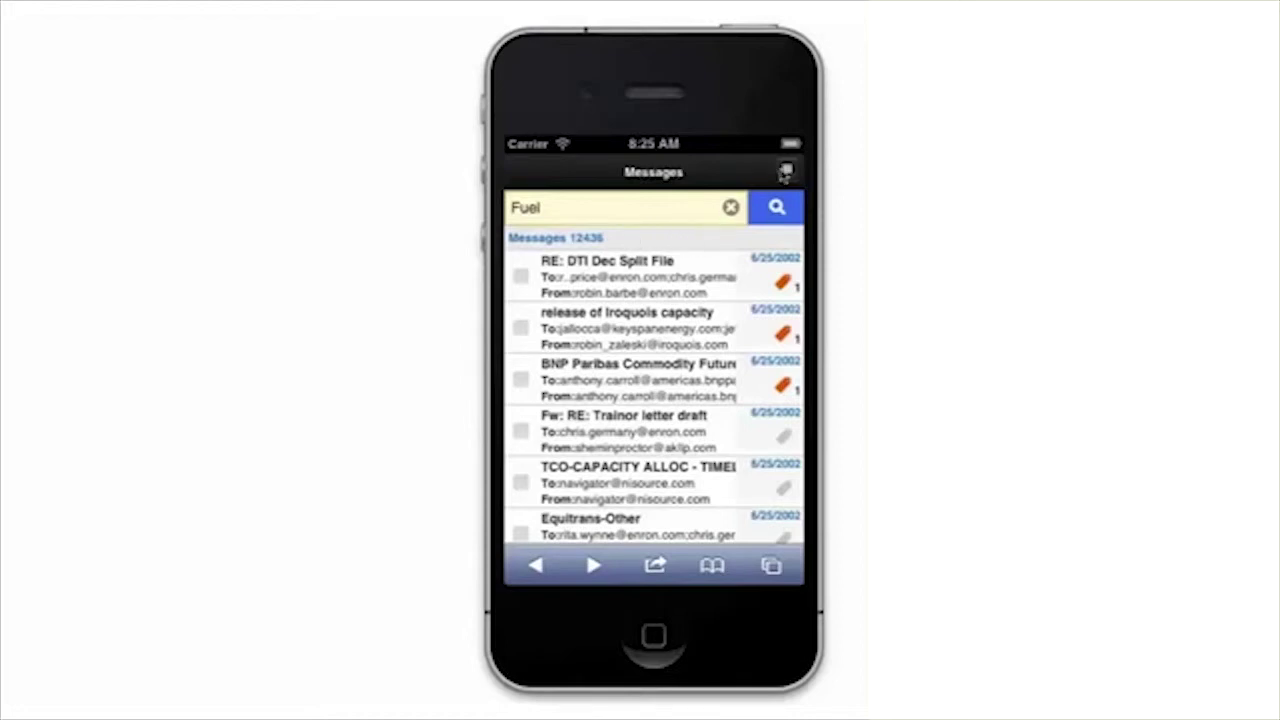
click(786, 171)
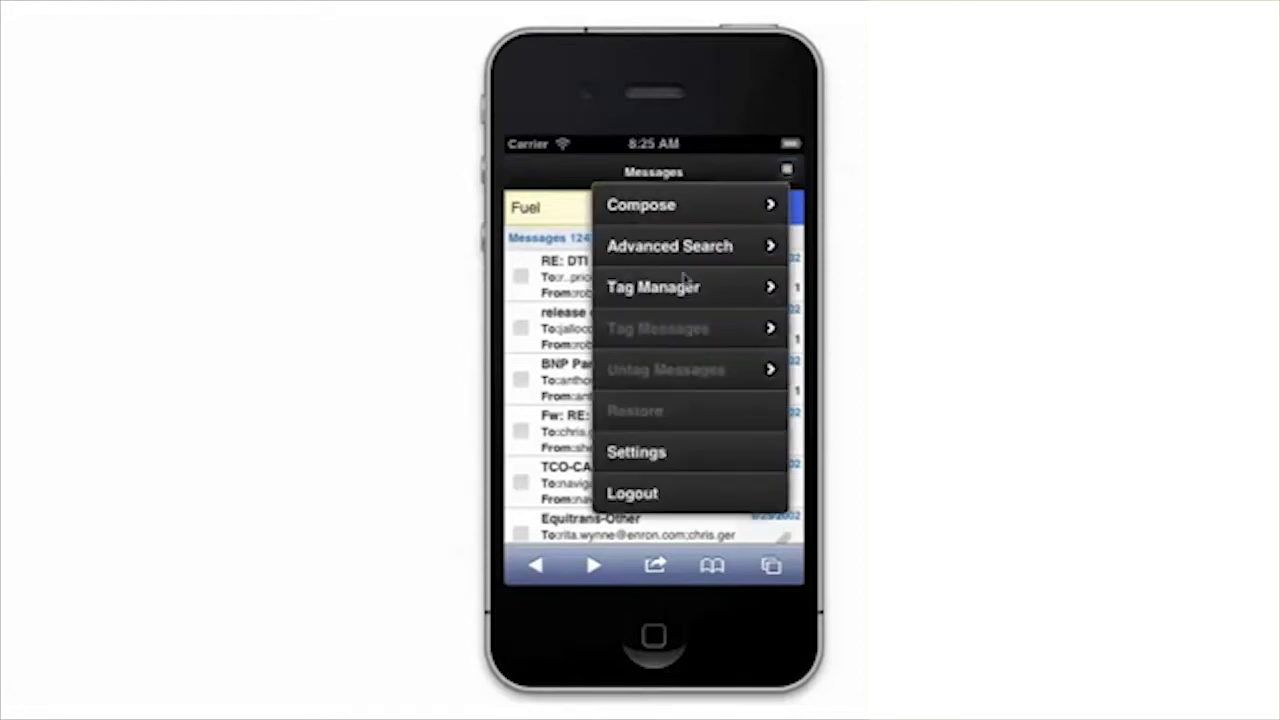
click(667, 291)
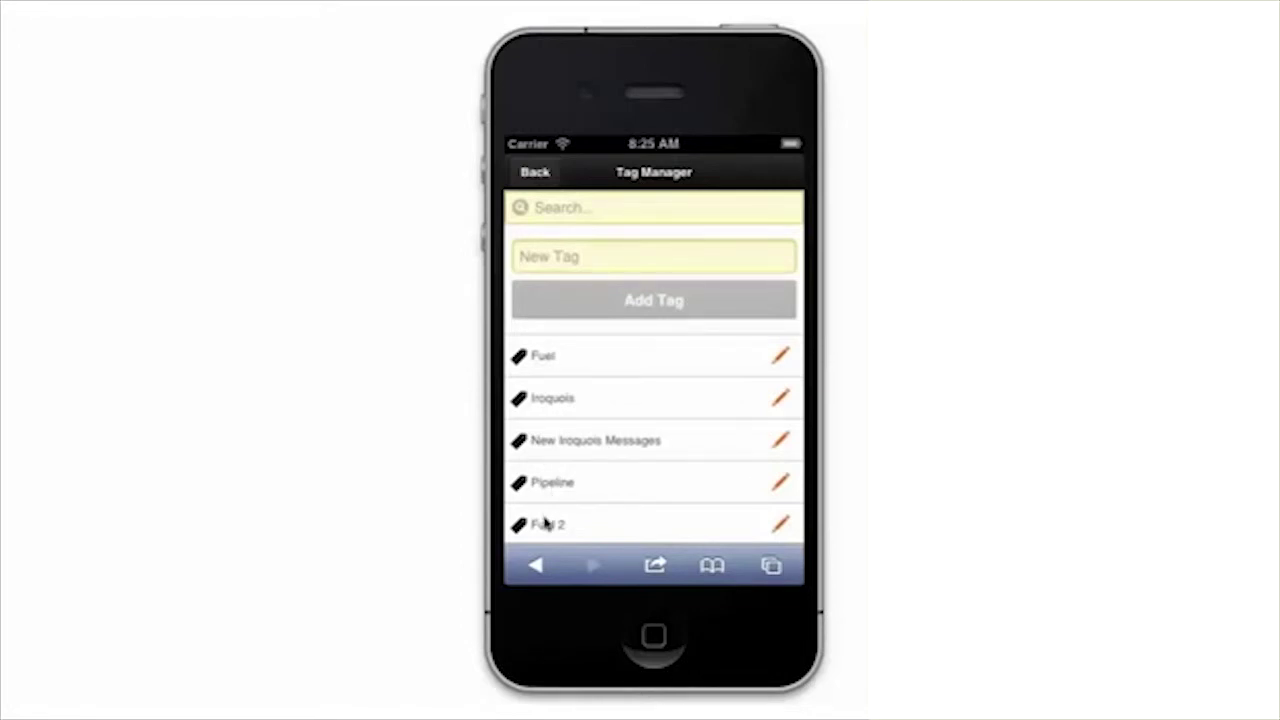
List the three messages tagged Fuel 2, then return to the 12436-item Messages list.
click(546, 523)
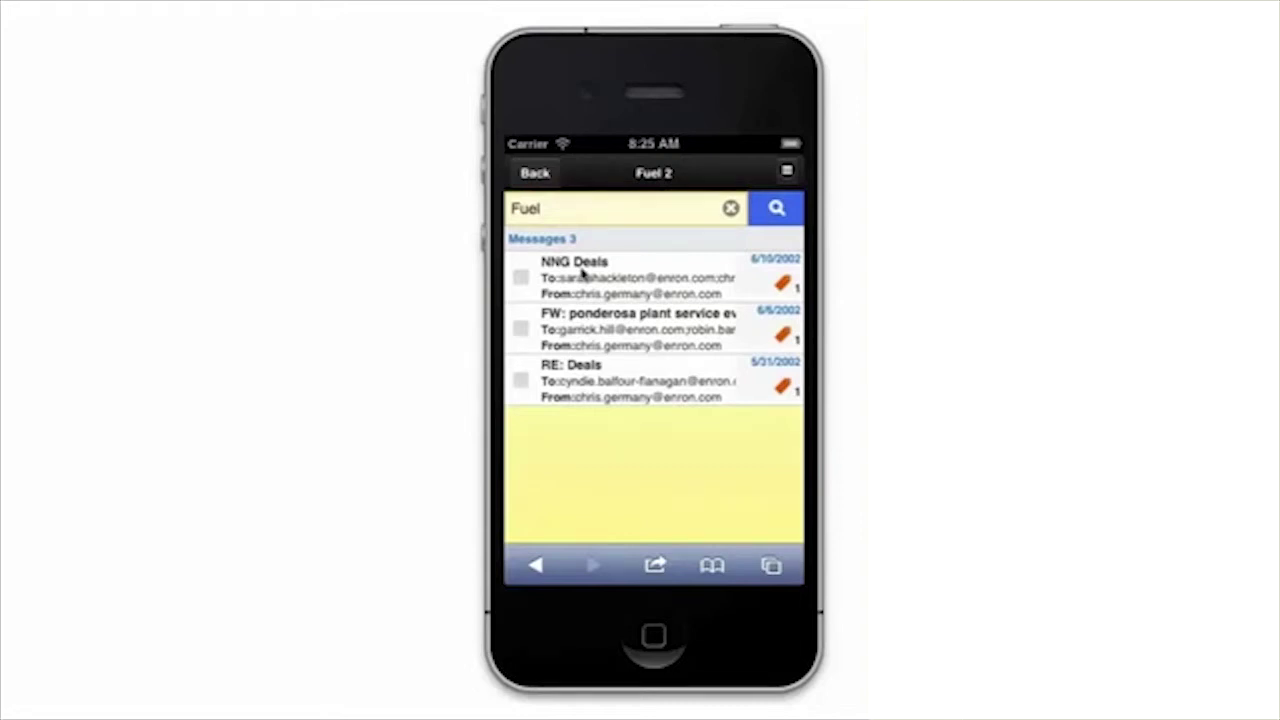
click(536, 173)
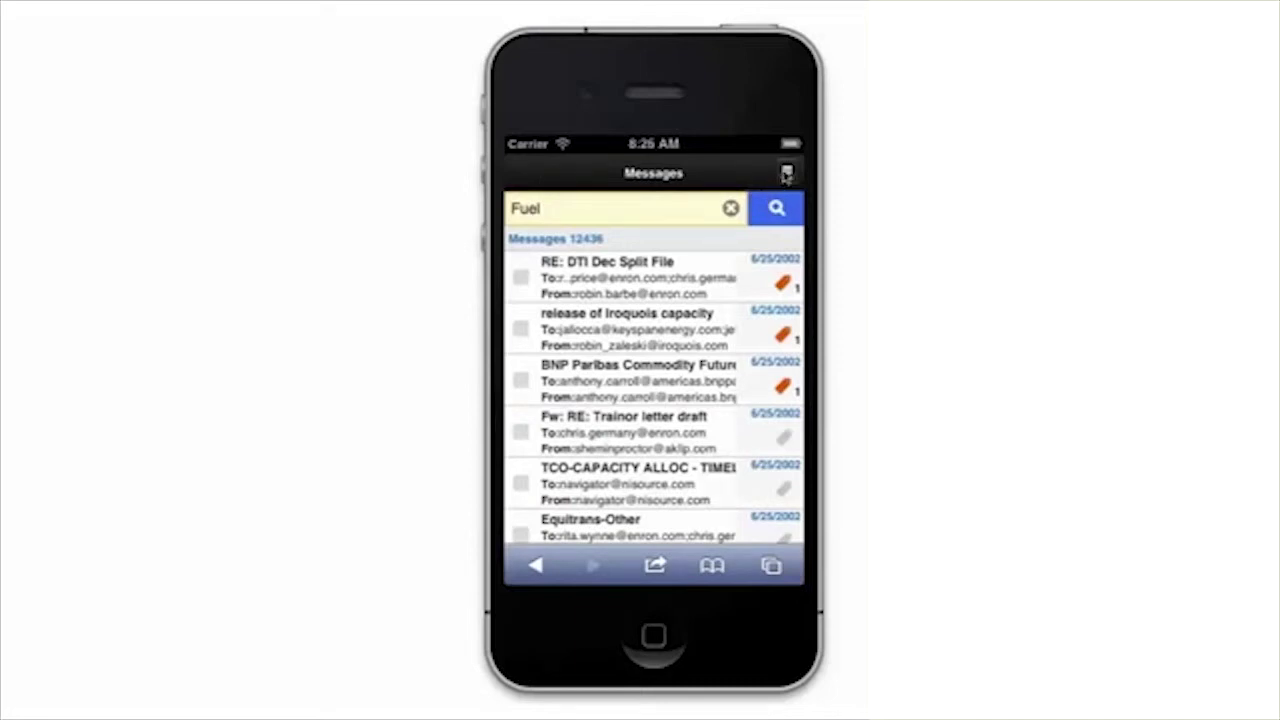
Compose a new message and enter the recipient's e-mail address in the To field.
click(787, 173)
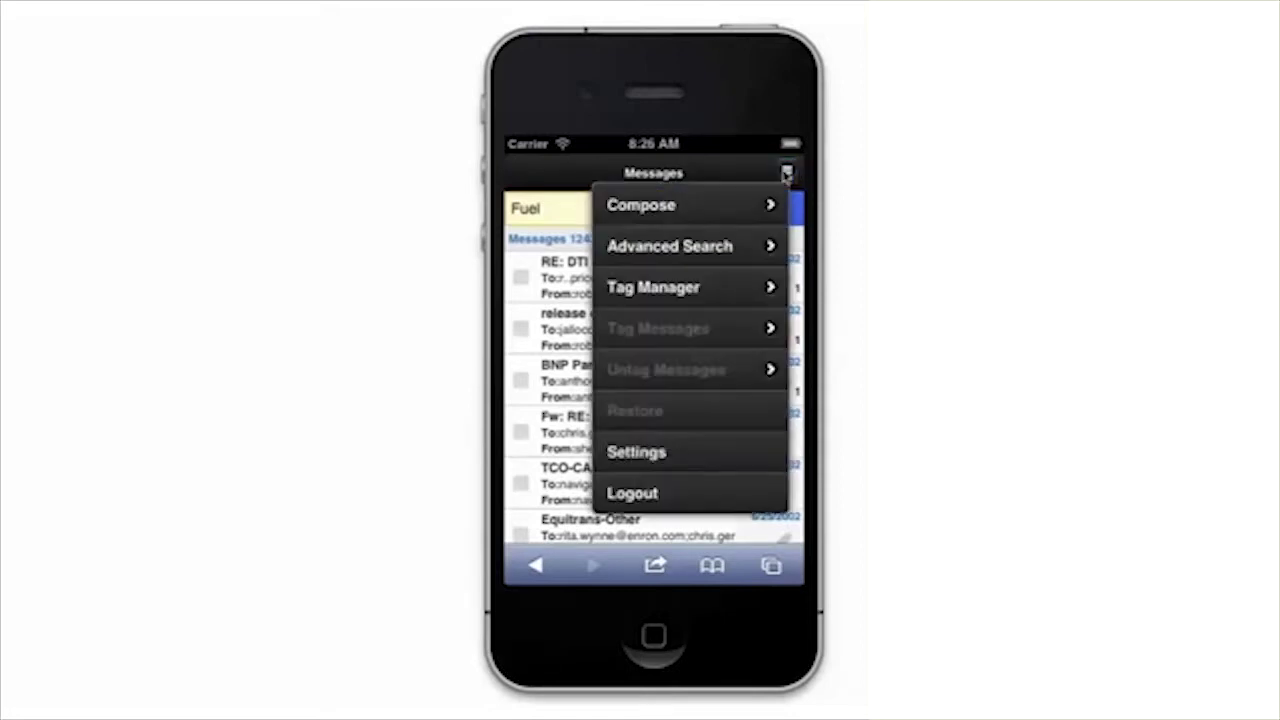
click(648, 207)
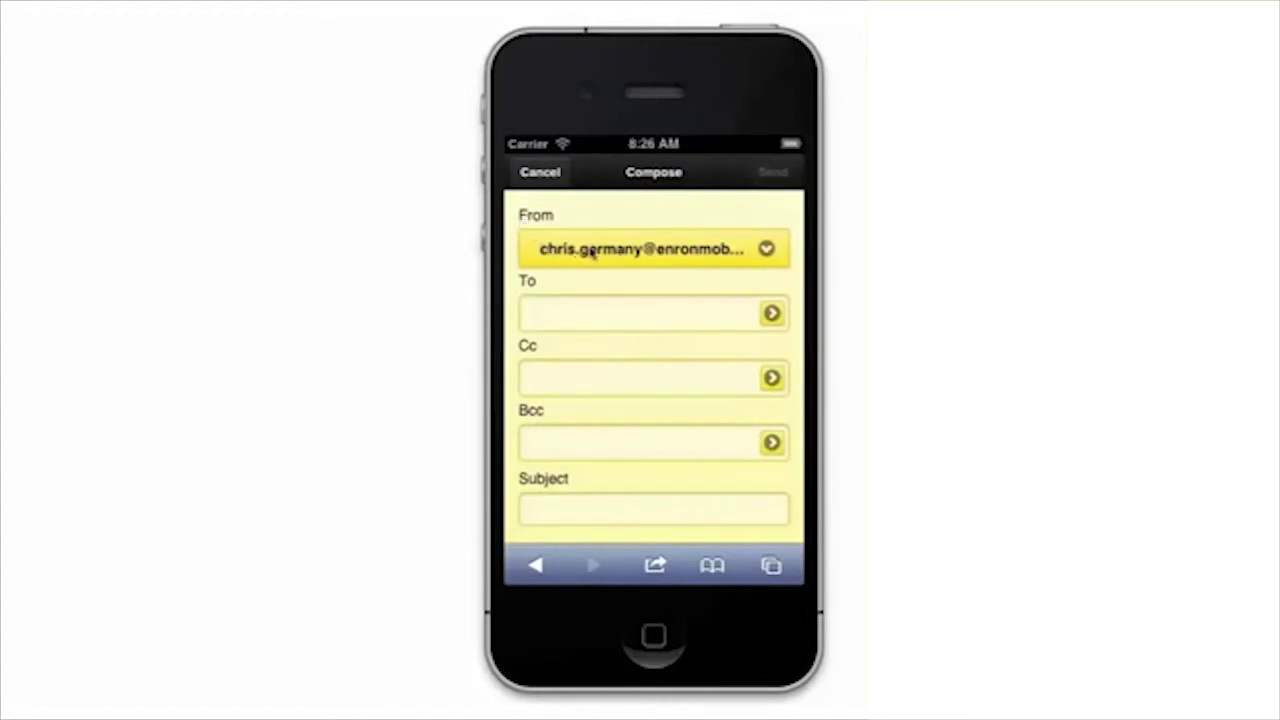
click(573, 313)
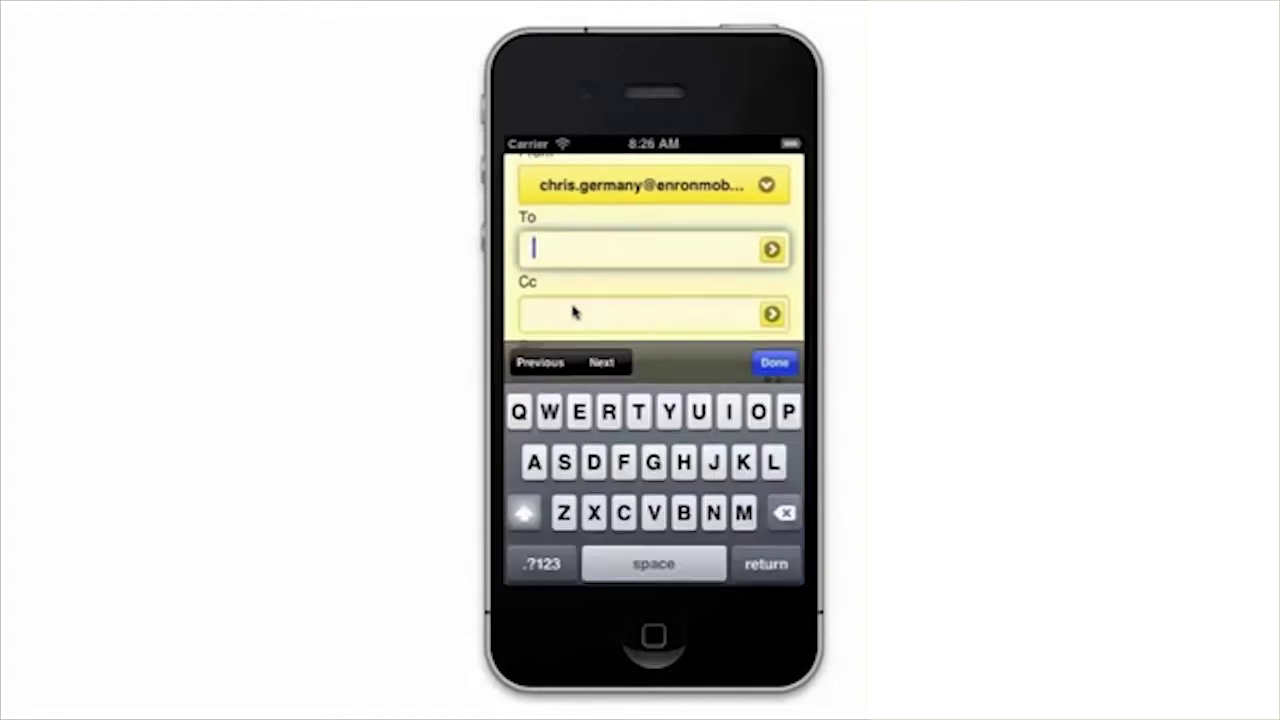
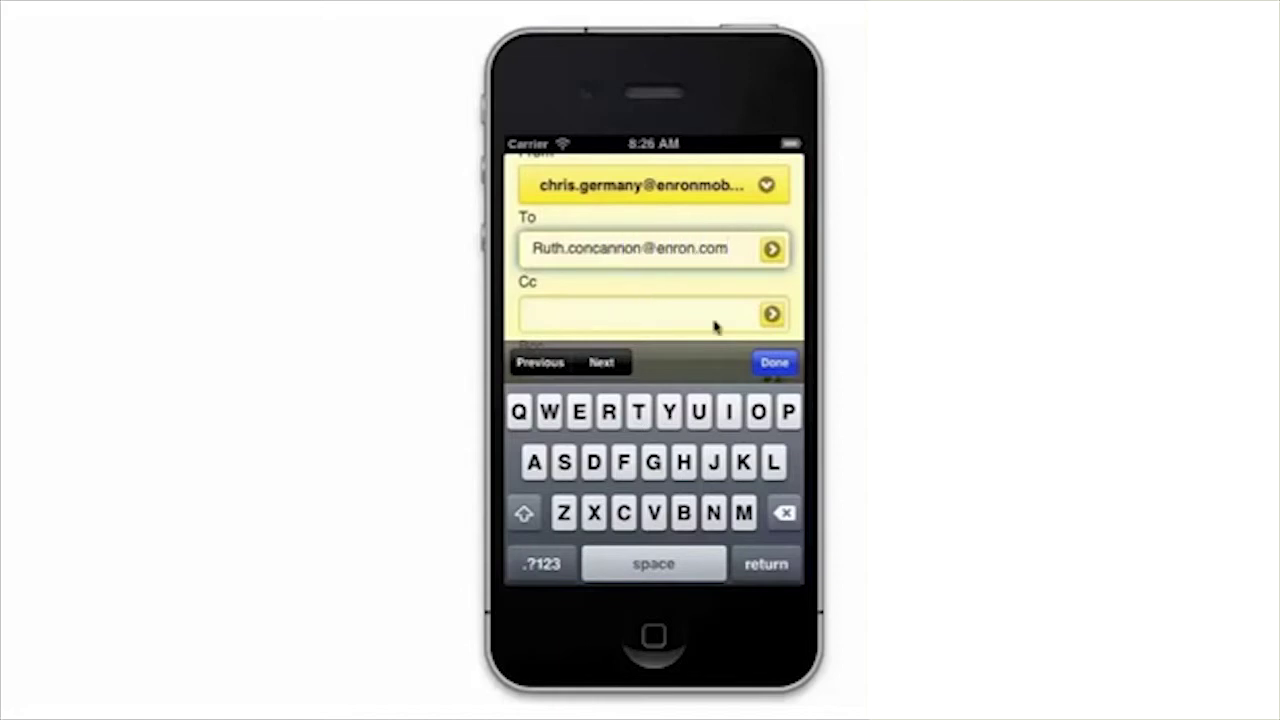
click(775, 362)
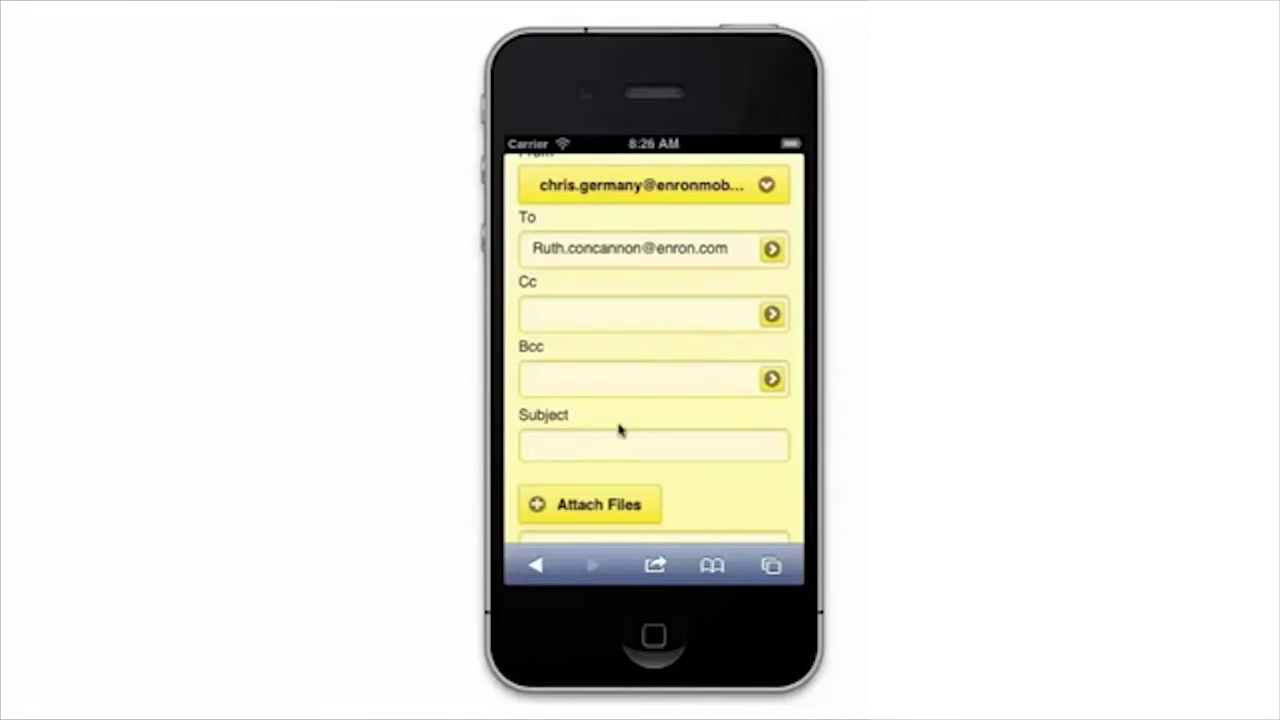
Enter 'Fuel 2' as the message subject.
click(609, 447)
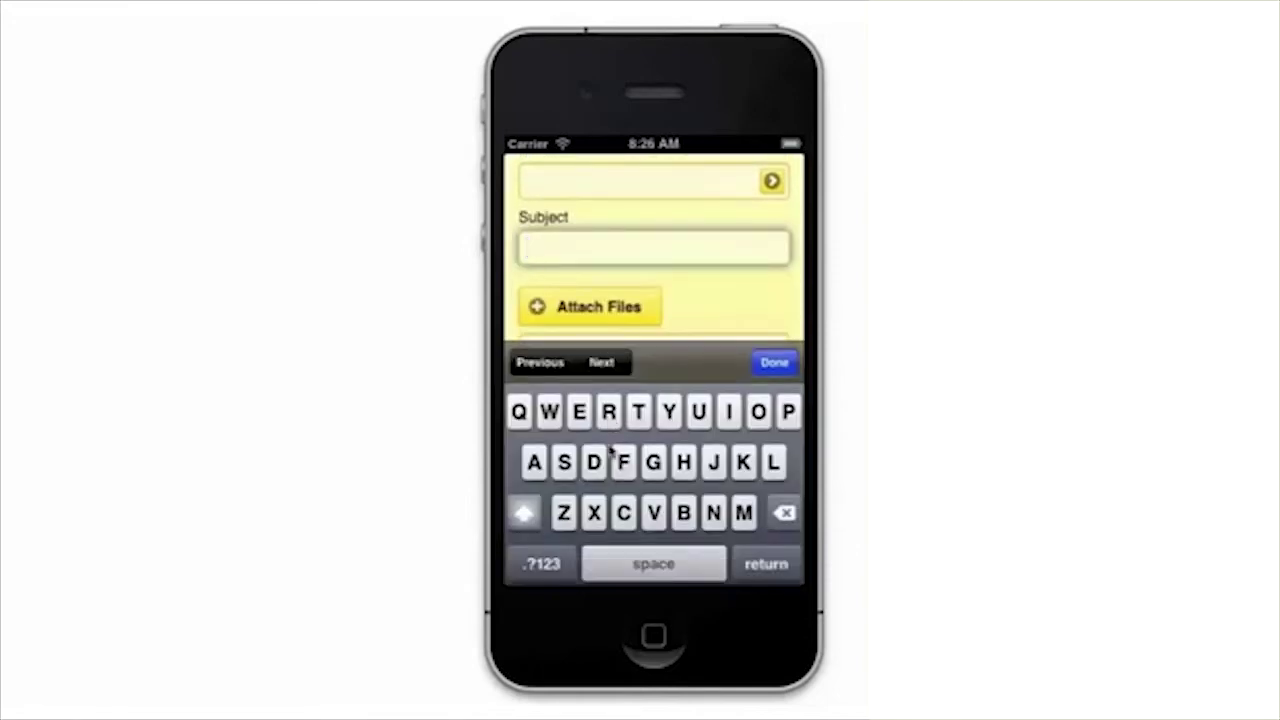
text(Fuel 2)
drag(771, 277, 755, 138)
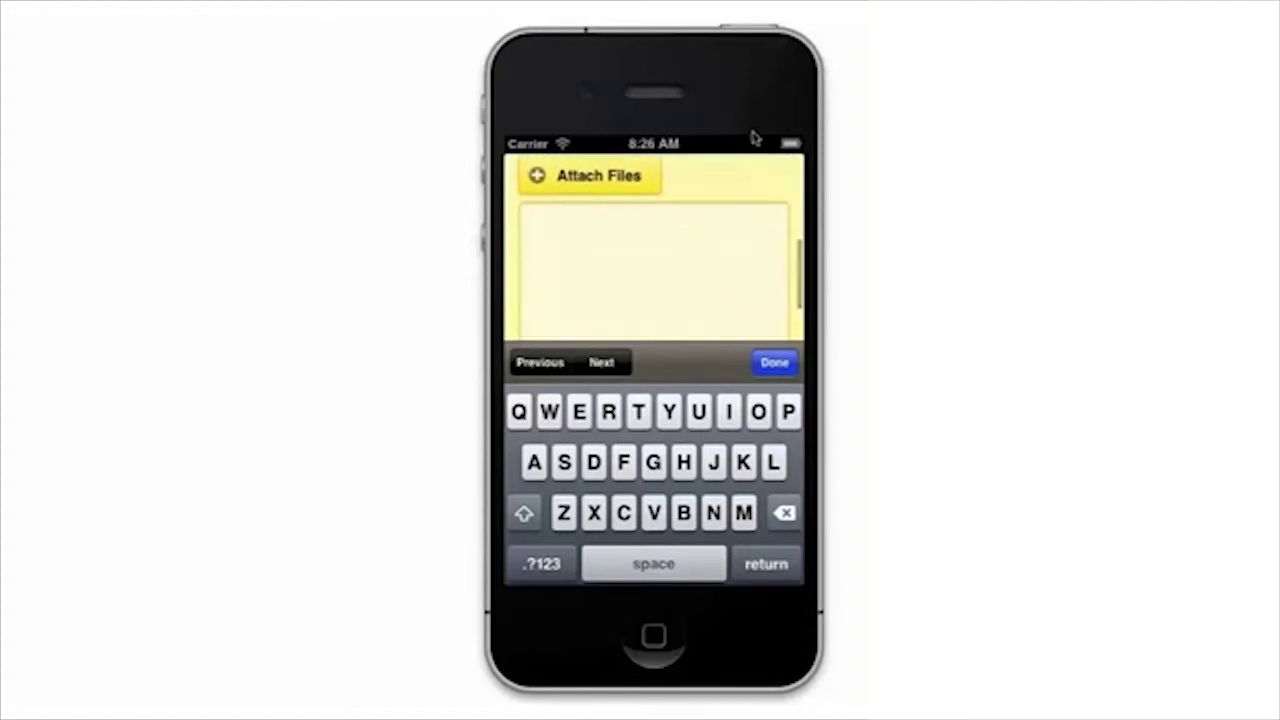
Write the body 'Look at the Fuel 2 Tag.' followed by a sign-off with the sender's name.
click(598, 256)
text(Look a)
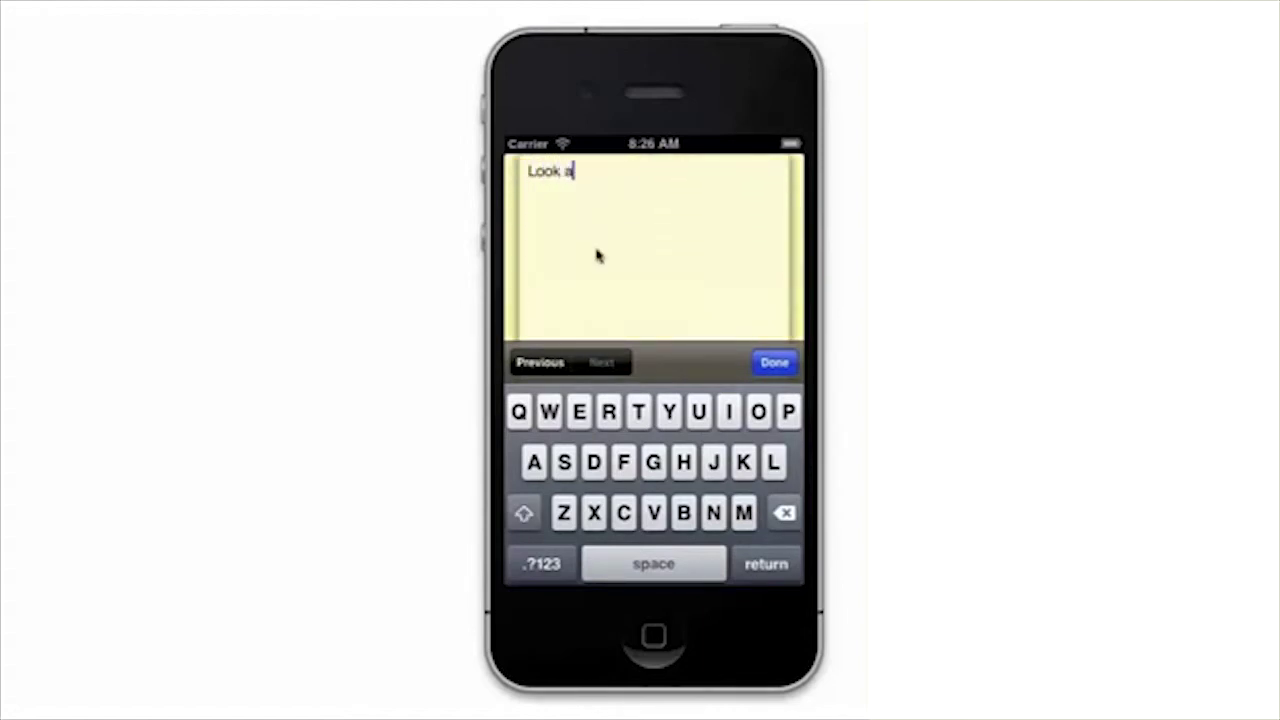
text(the Fuel 2 )
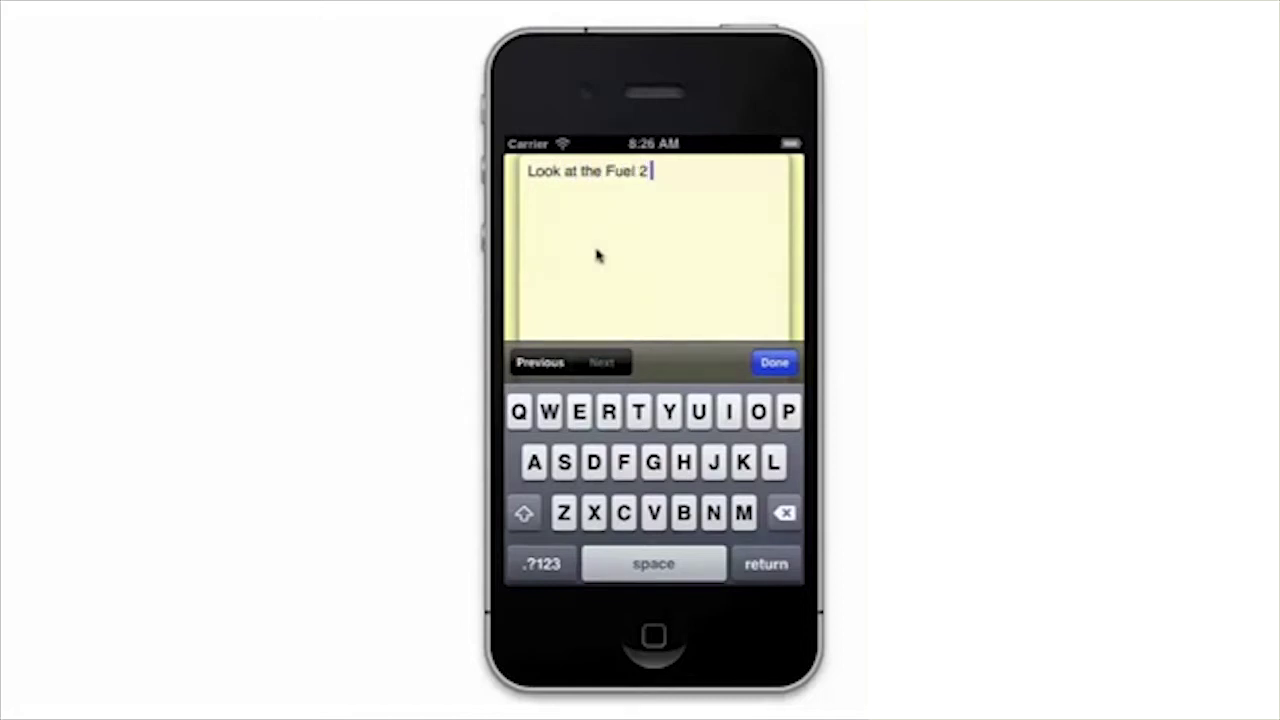
text(Tag.)
key(Return)
key(Return)
text(Chris)
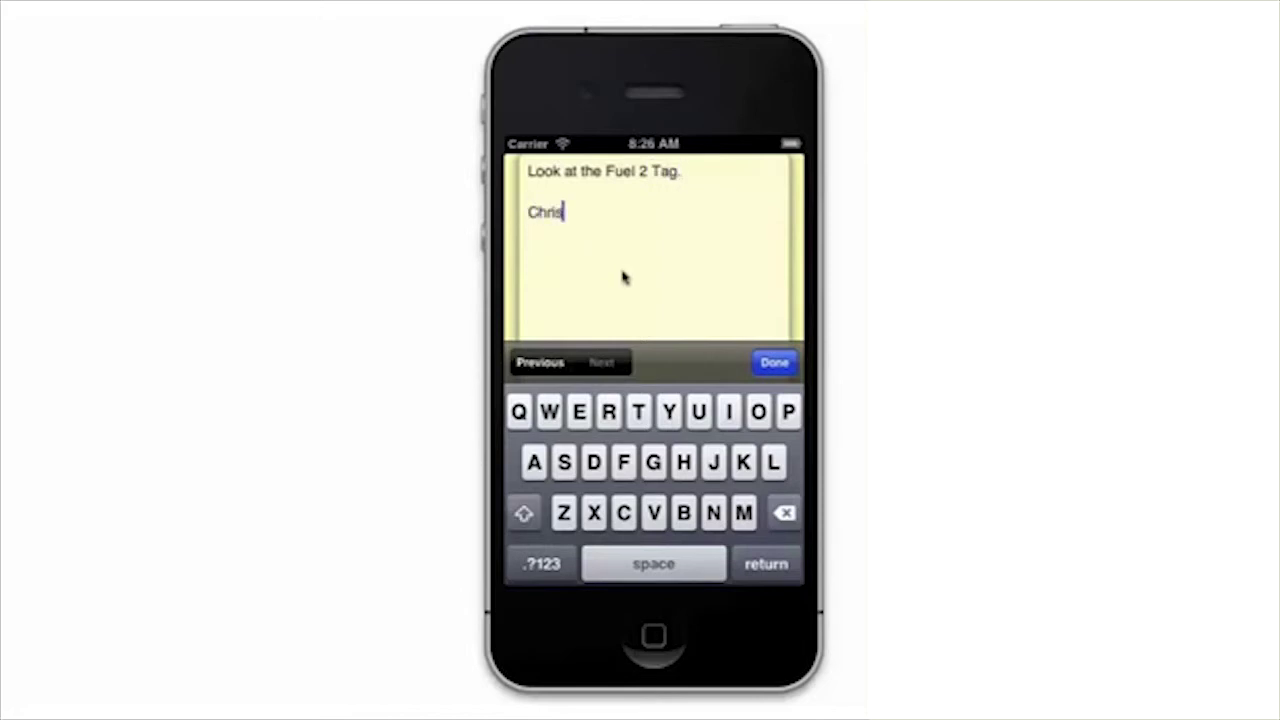
click(772, 363)
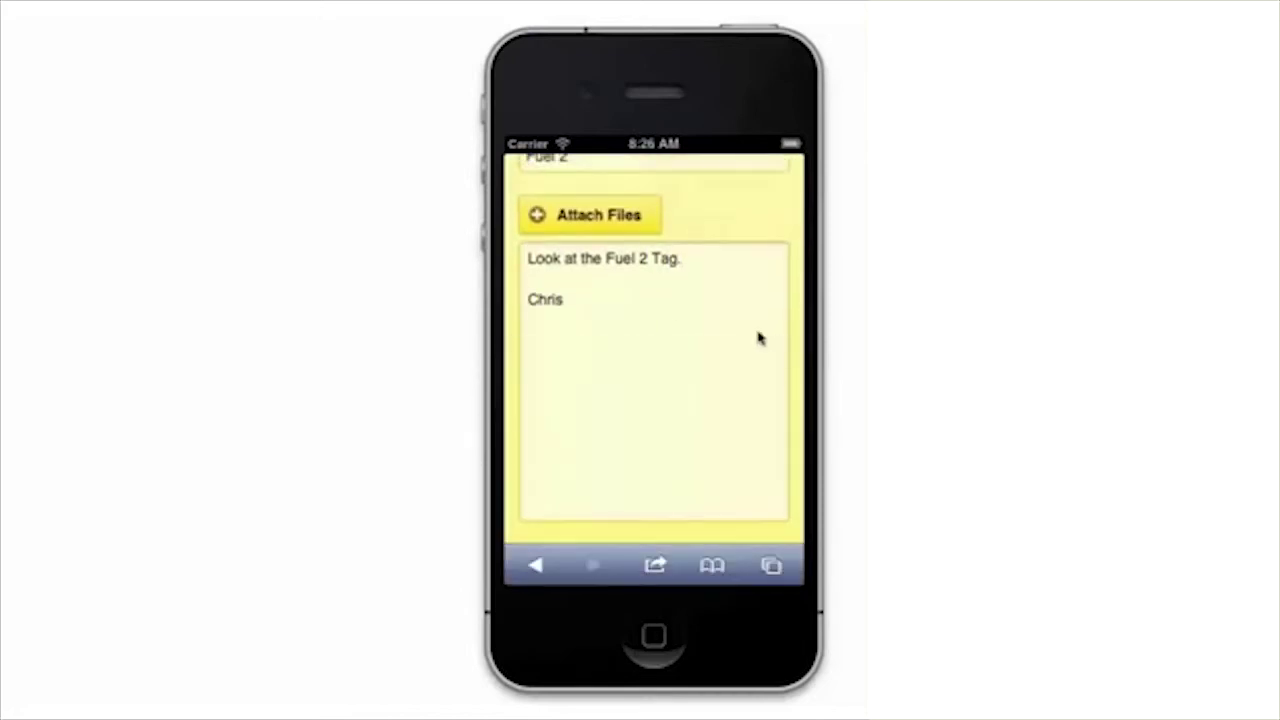
drag(750, 323, 770, 565)
drag(766, 331, 771, 457)
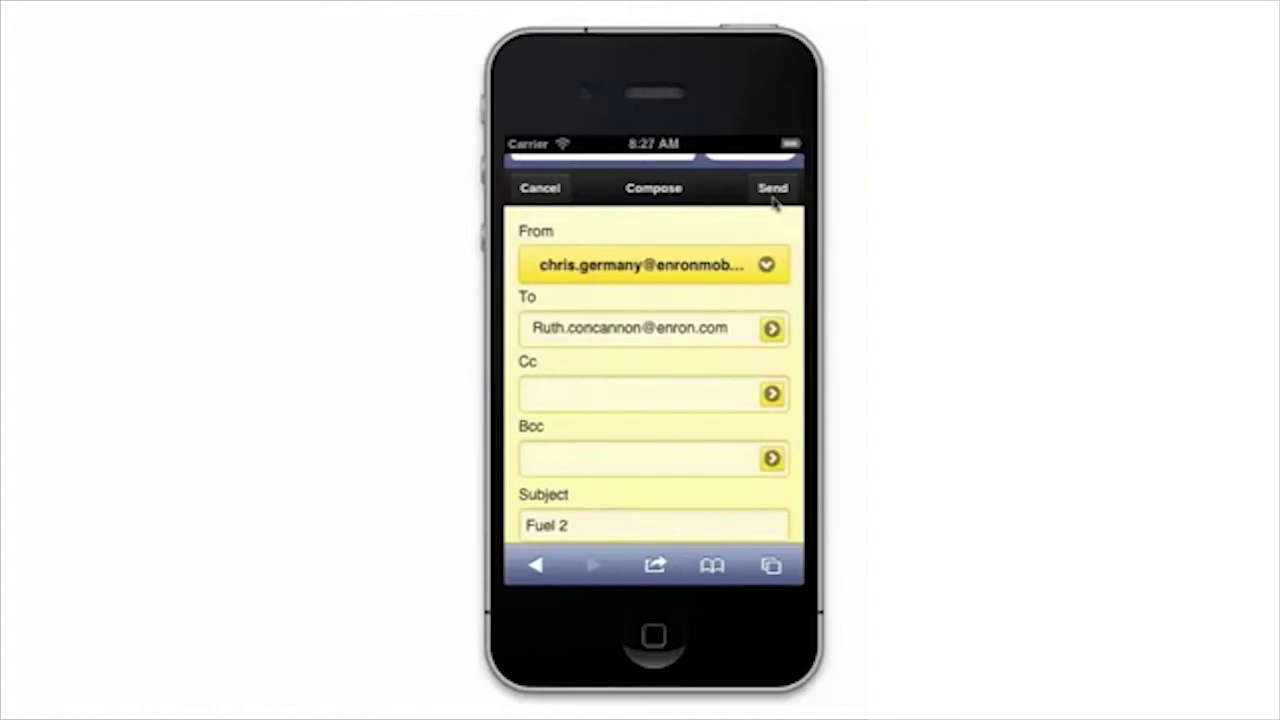
Send the Fuel 2 message, then open RE: DTI Dec Split File and show its actions.
click(772, 190)
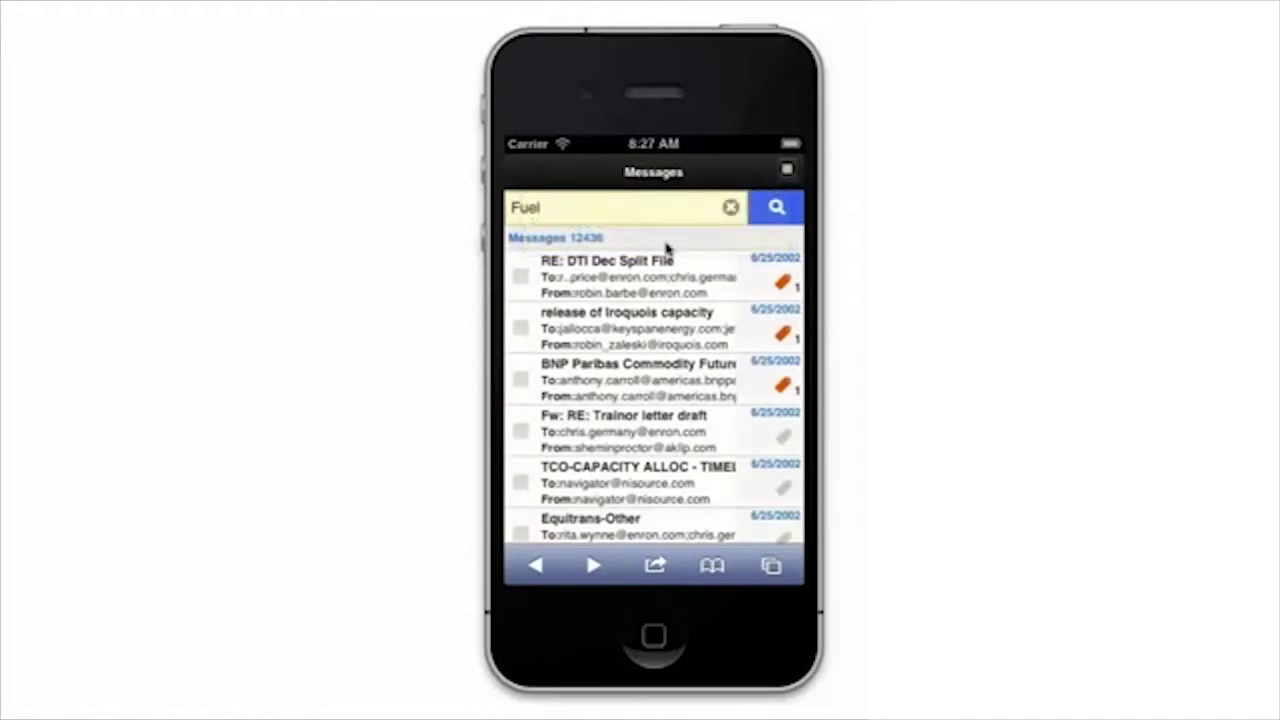
click(633, 262)
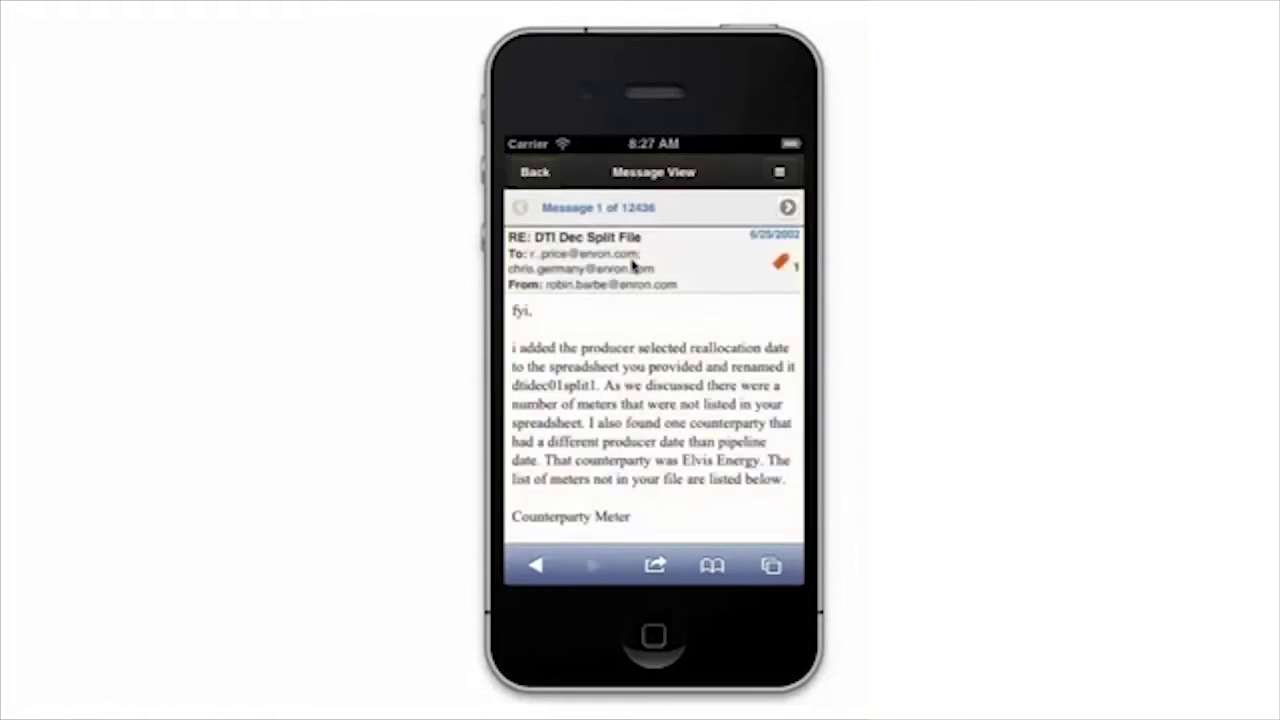
click(777, 172)
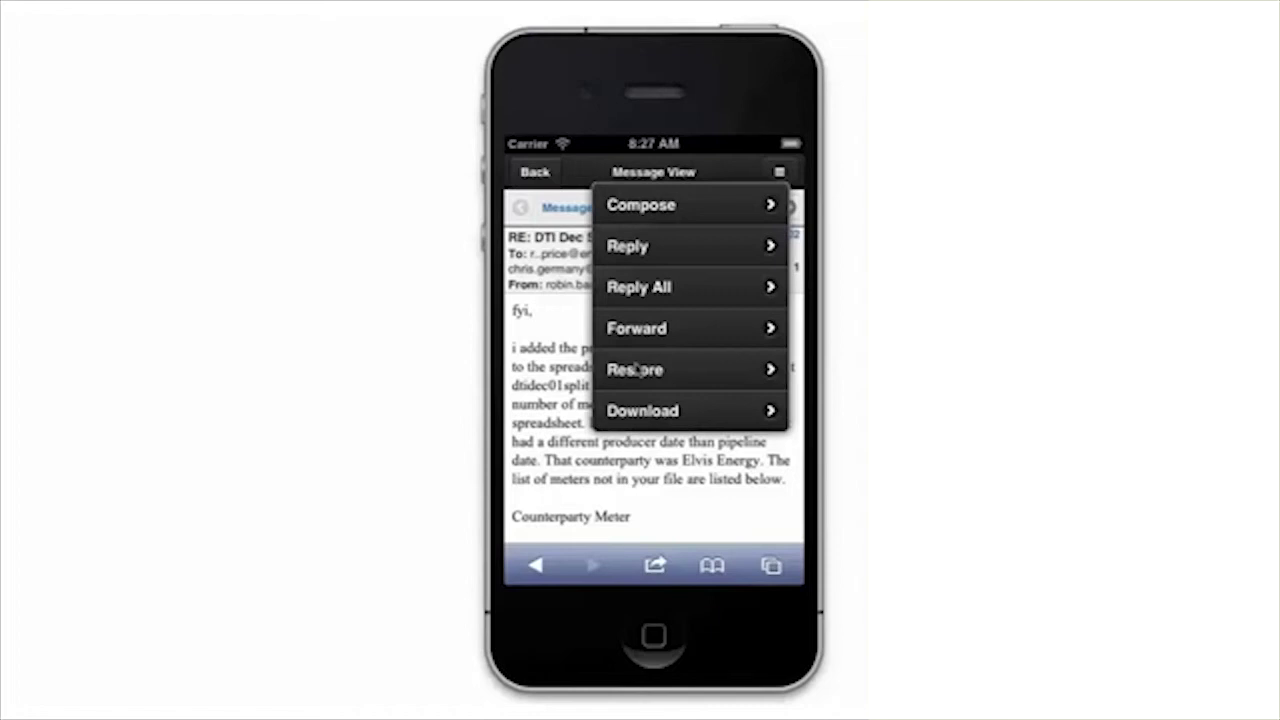
Reply to RE: DTI Dec Split File with 'Great job.' at the top and send it.
click(633, 247)
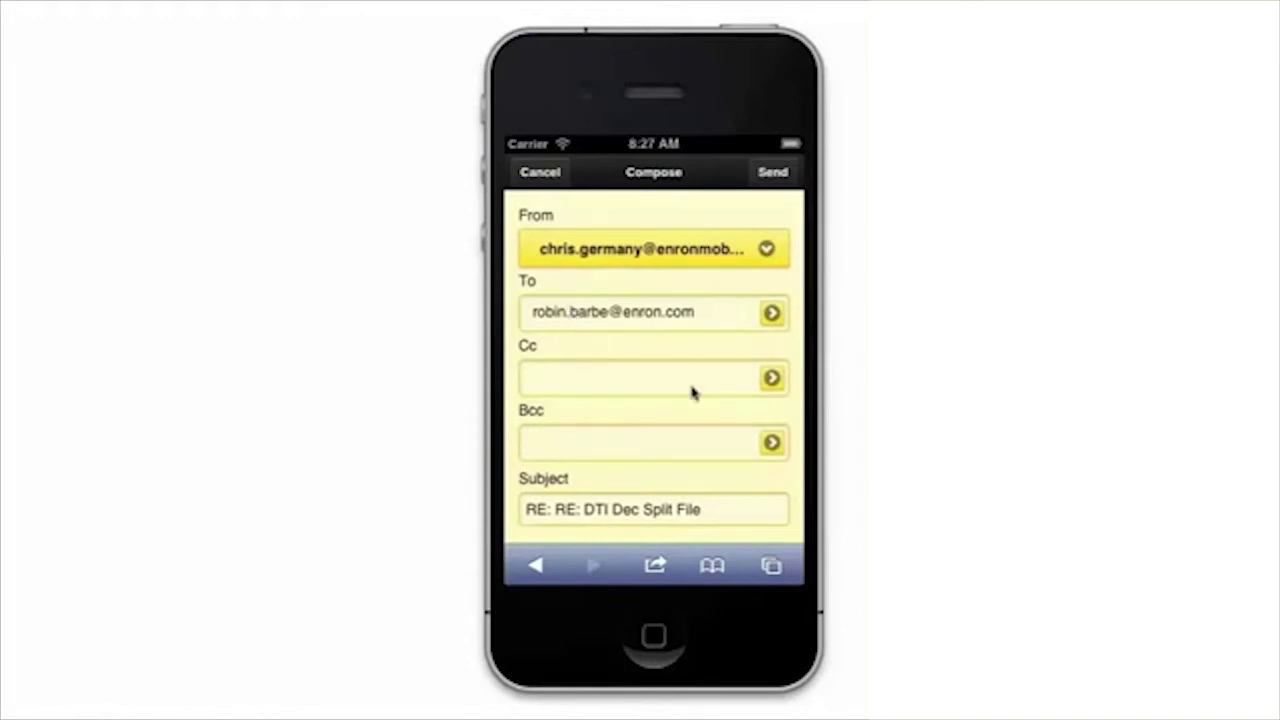
drag(693, 393, 660, 123)
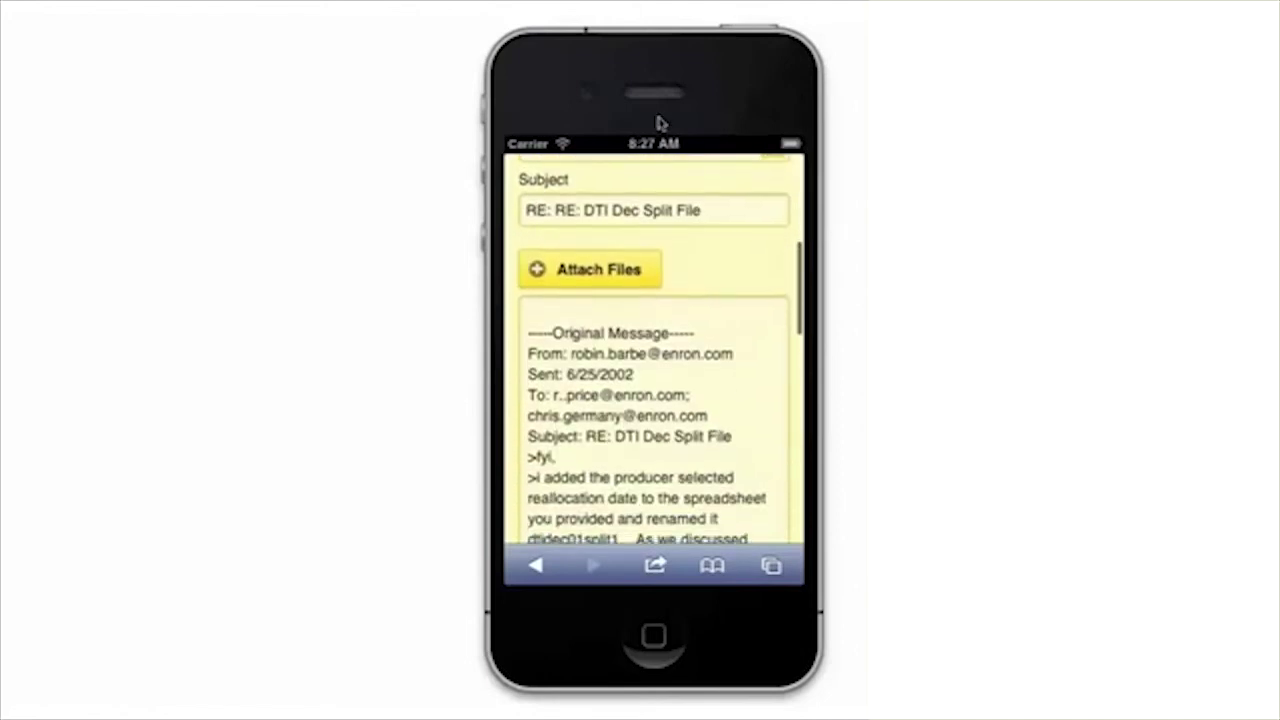
click(534, 307)
text(Great job.)
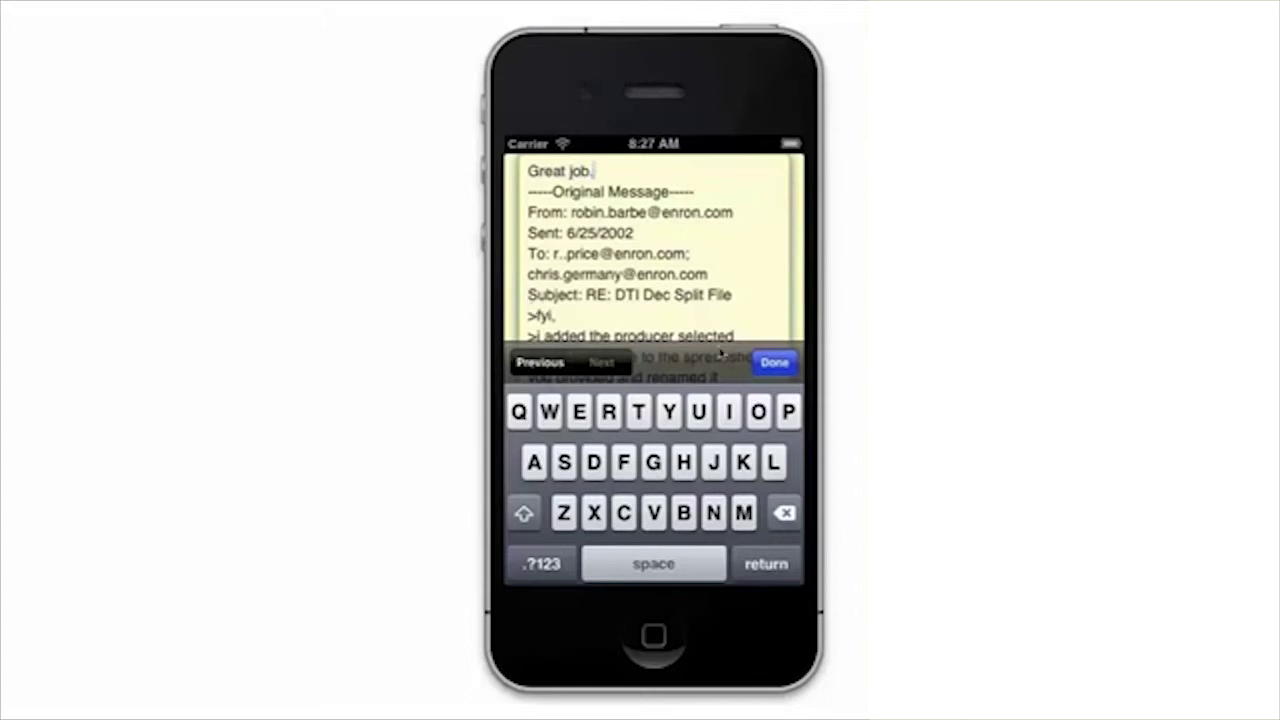
click(775, 362)
drag(718, 303, 751, 614)
drag(698, 351, 694, 449)
click(770, 207)
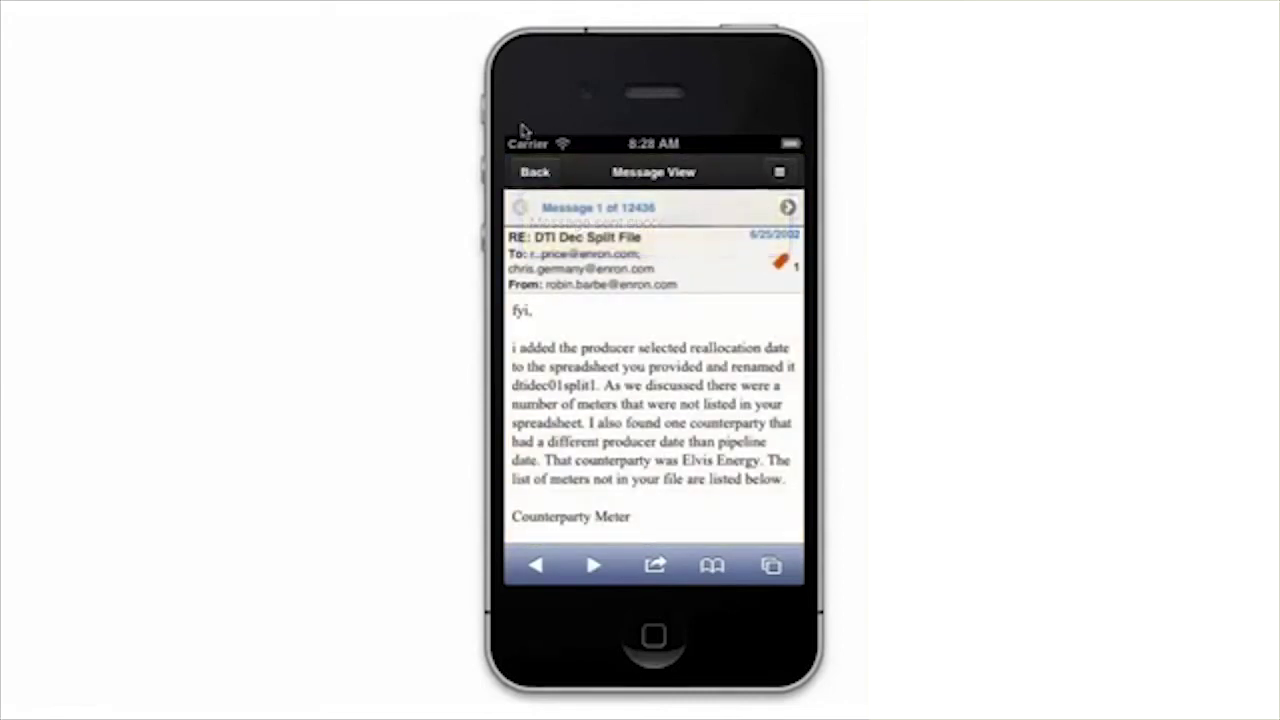
Go back to the Fuel results, view the Settings screen, and cancel without changes.
click(527, 170)
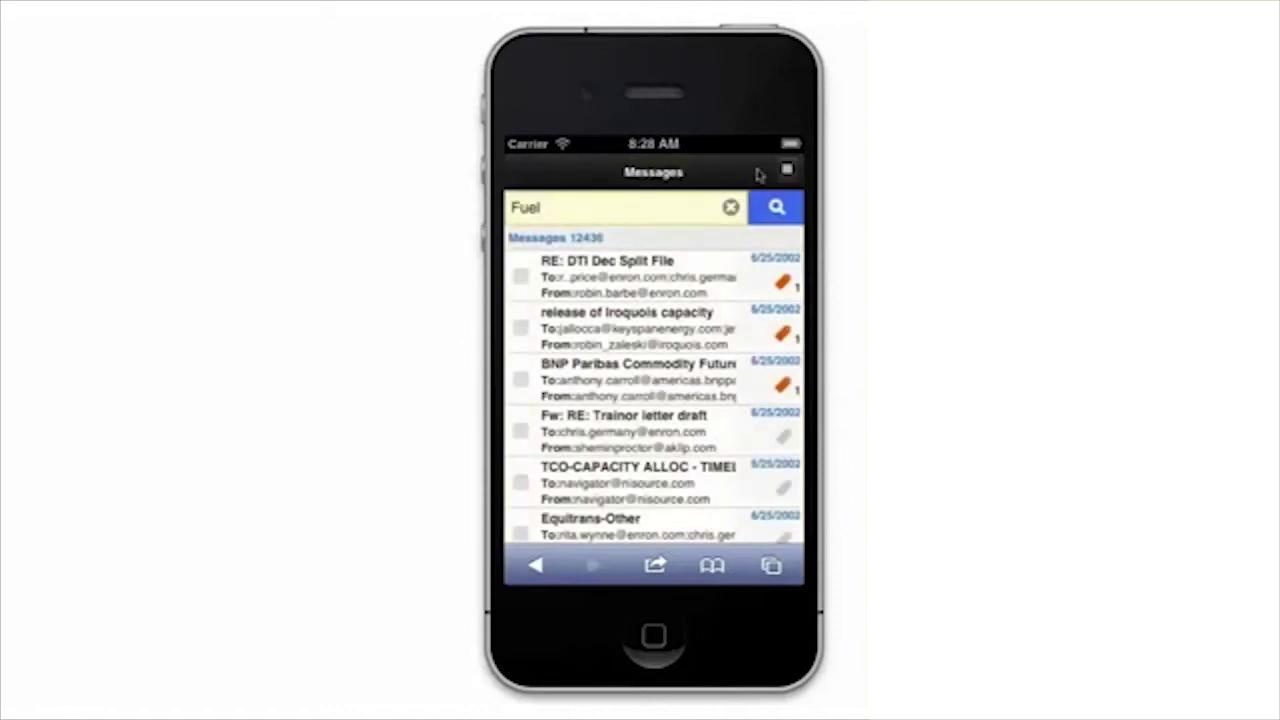
click(786, 171)
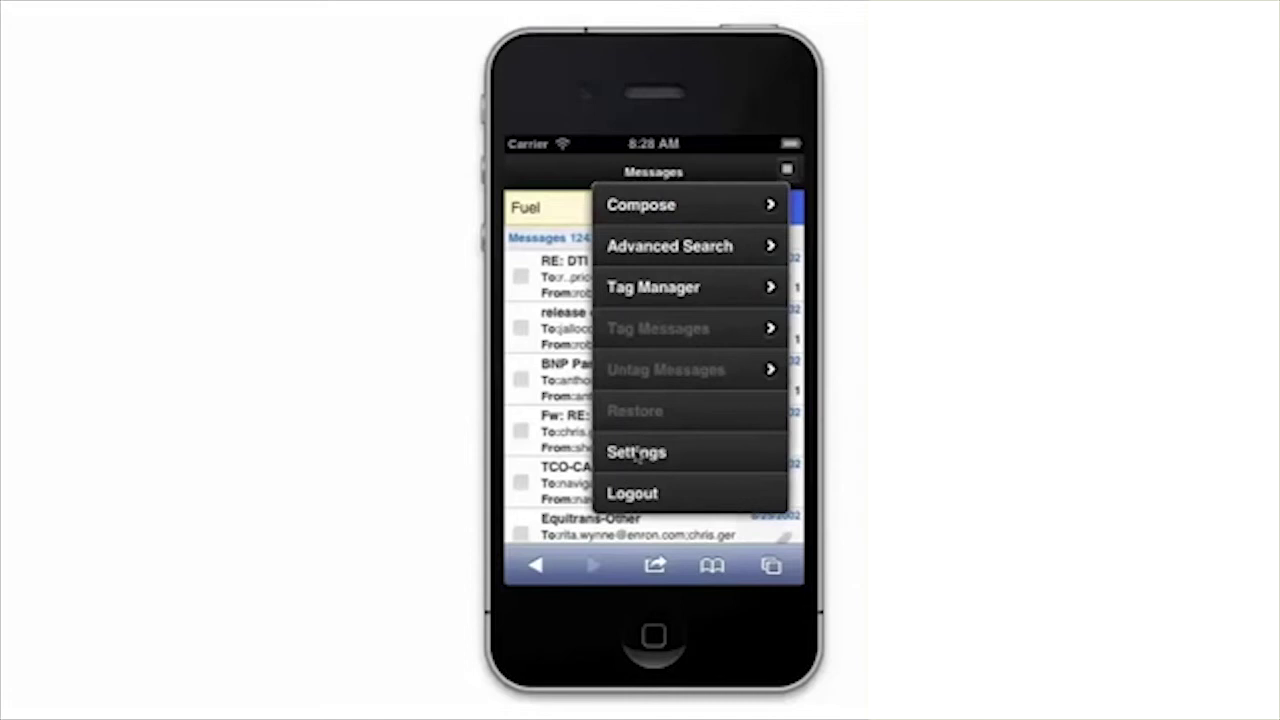
click(637, 455)
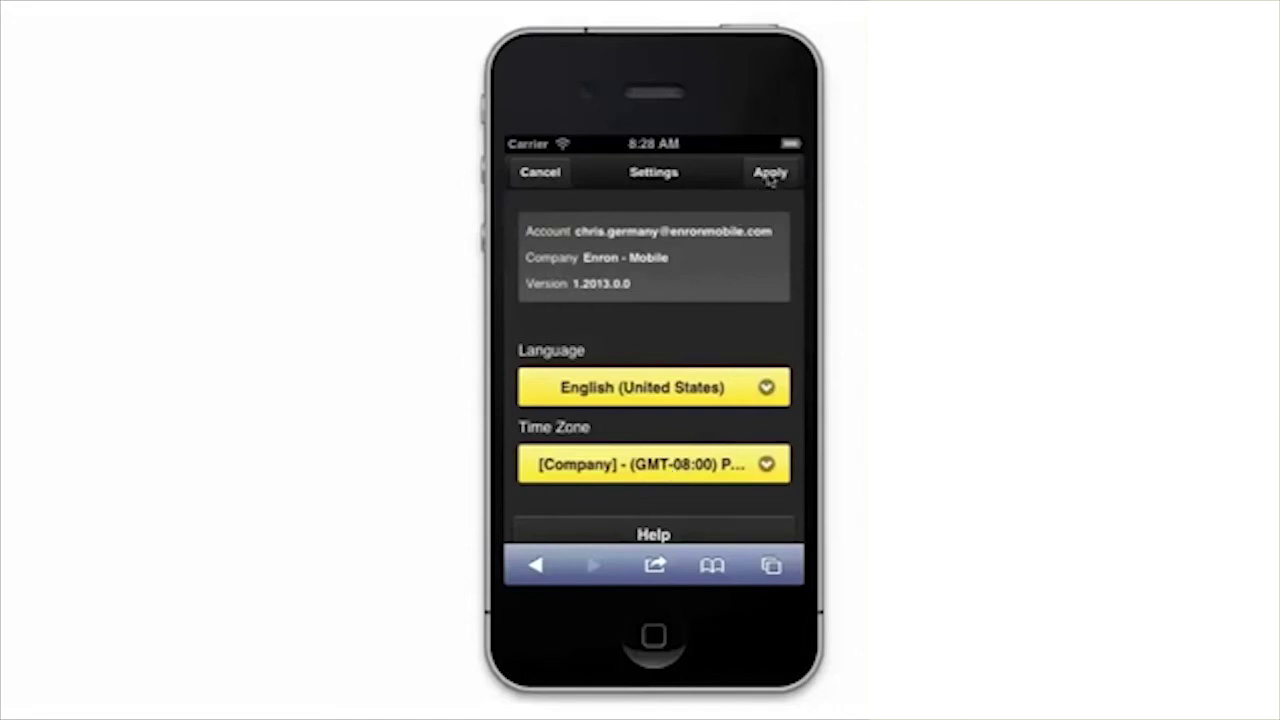
click(553, 173)
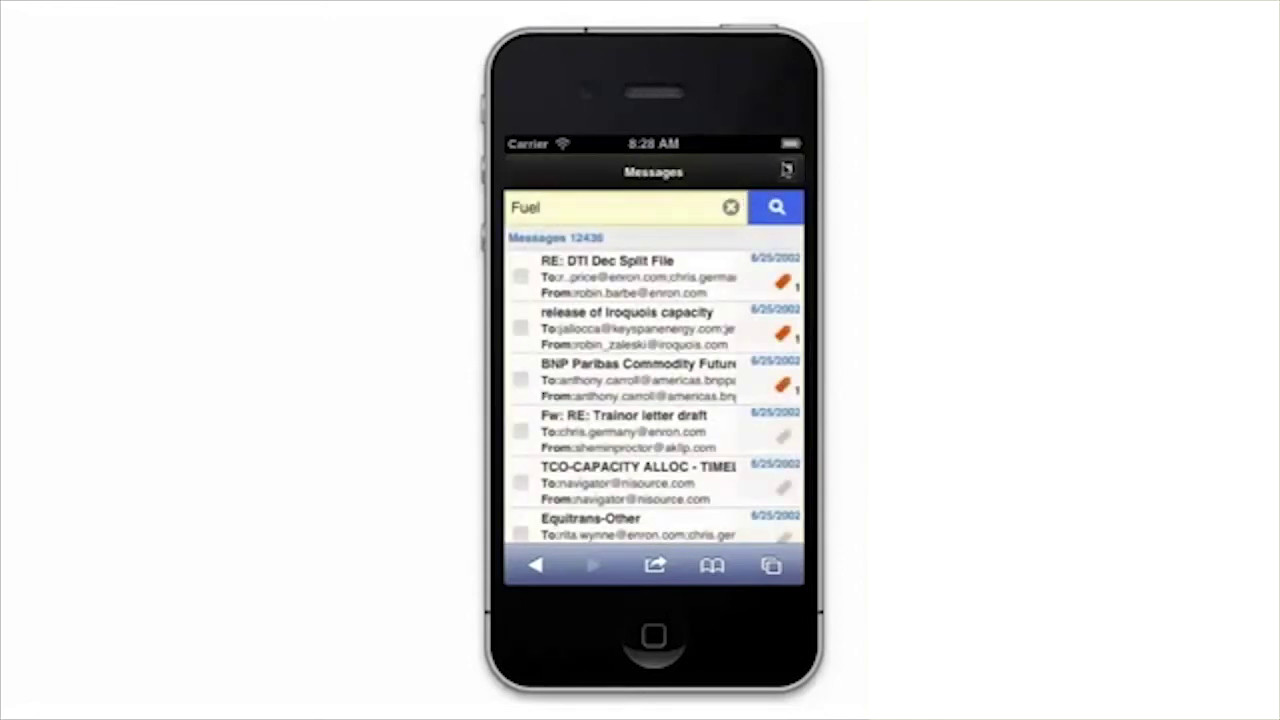
Log out, then enter the account's e-mail address as the login user name.
click(787, 170)
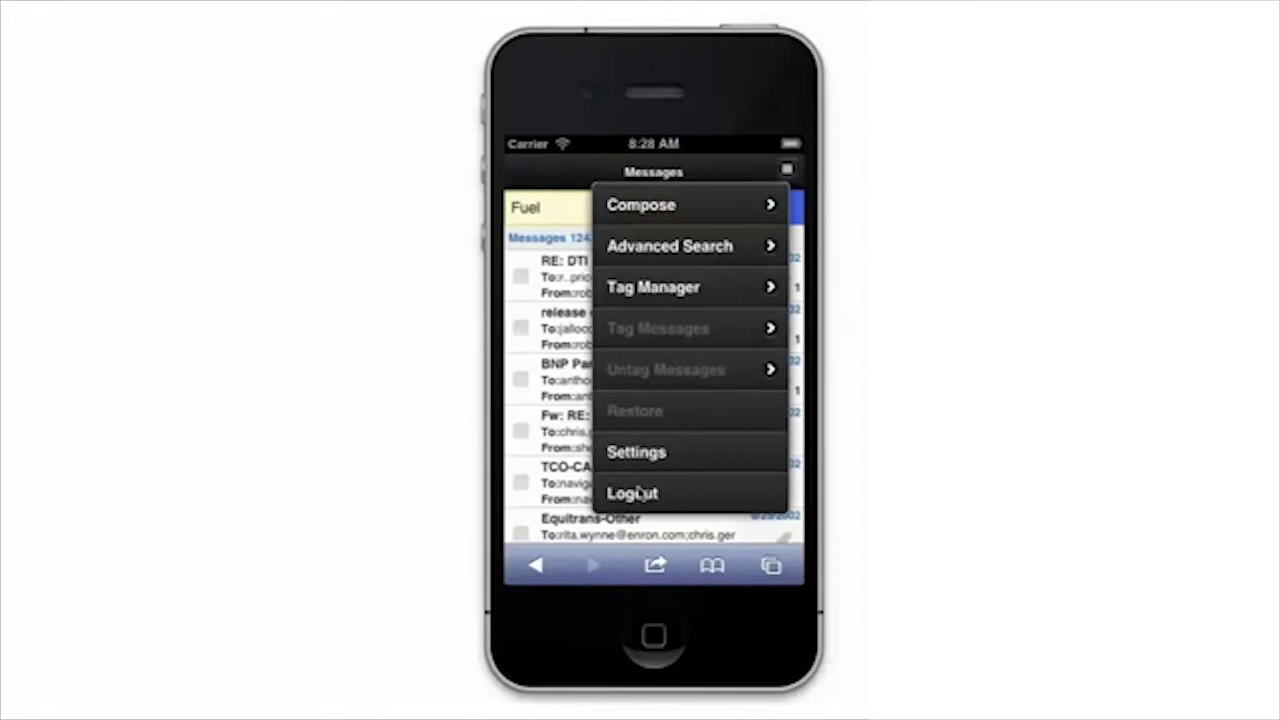
click(640, 490)
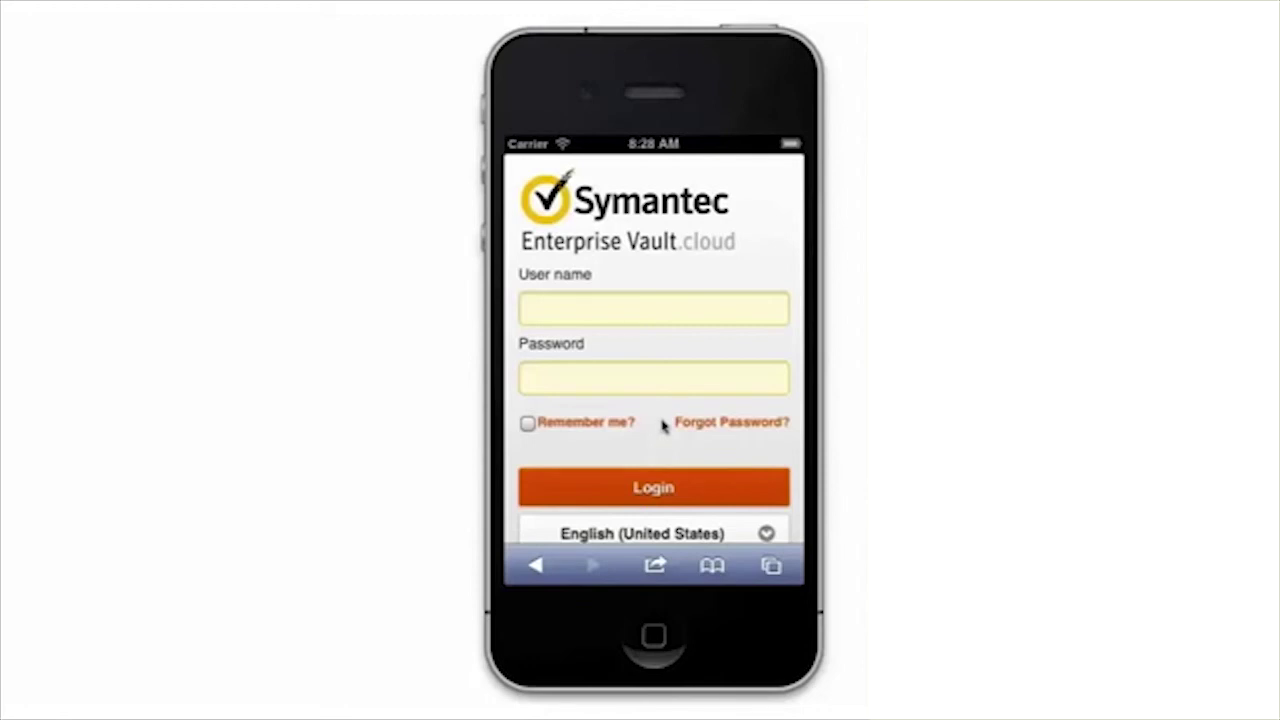
click(633, 300)
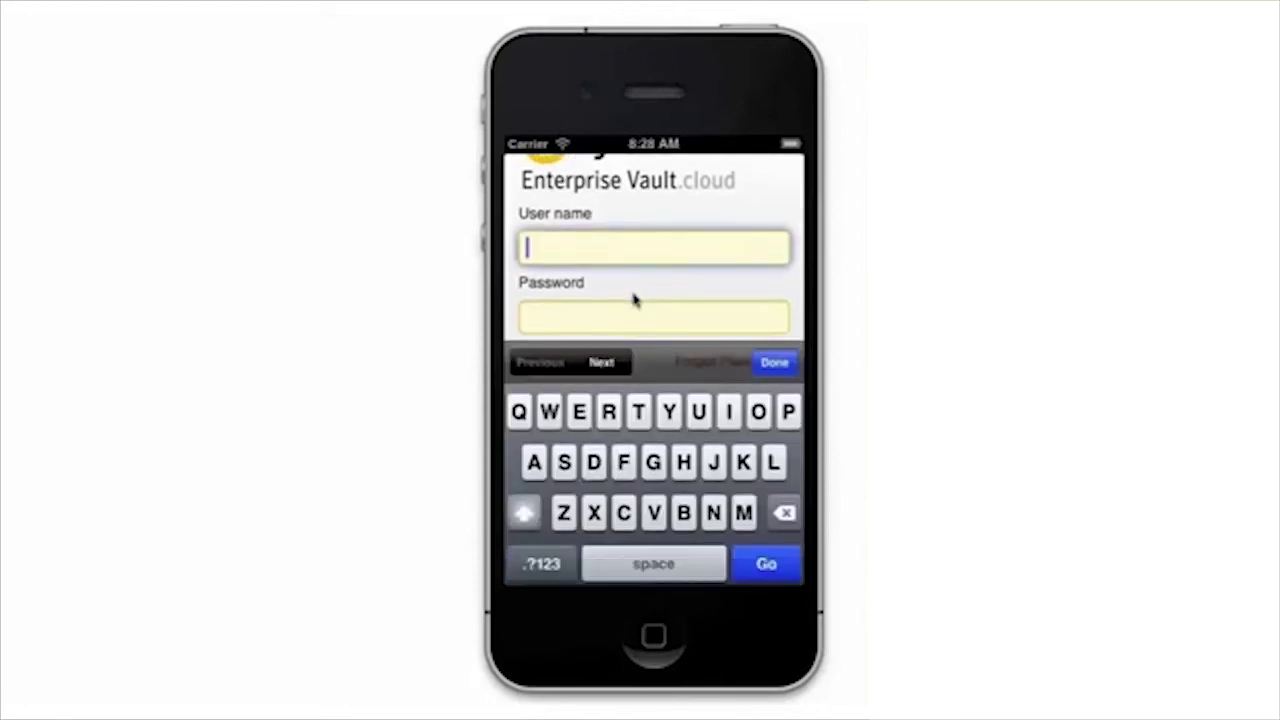
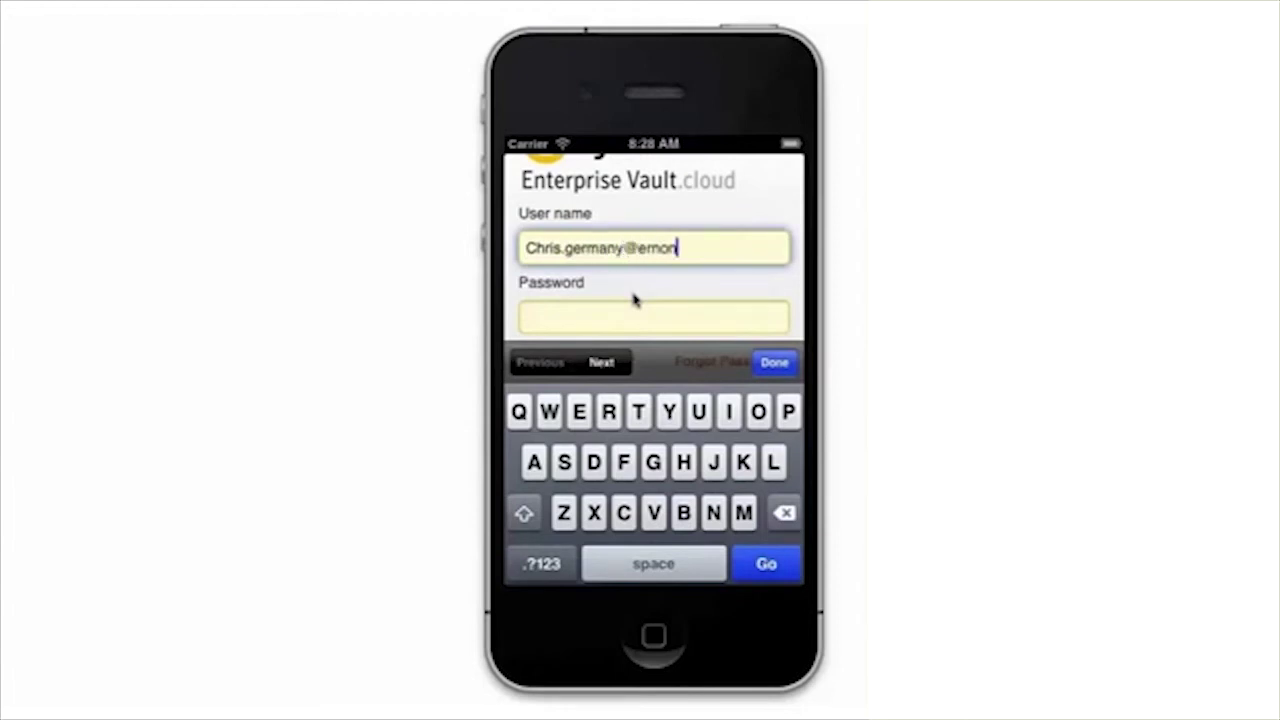
click(758, 363)
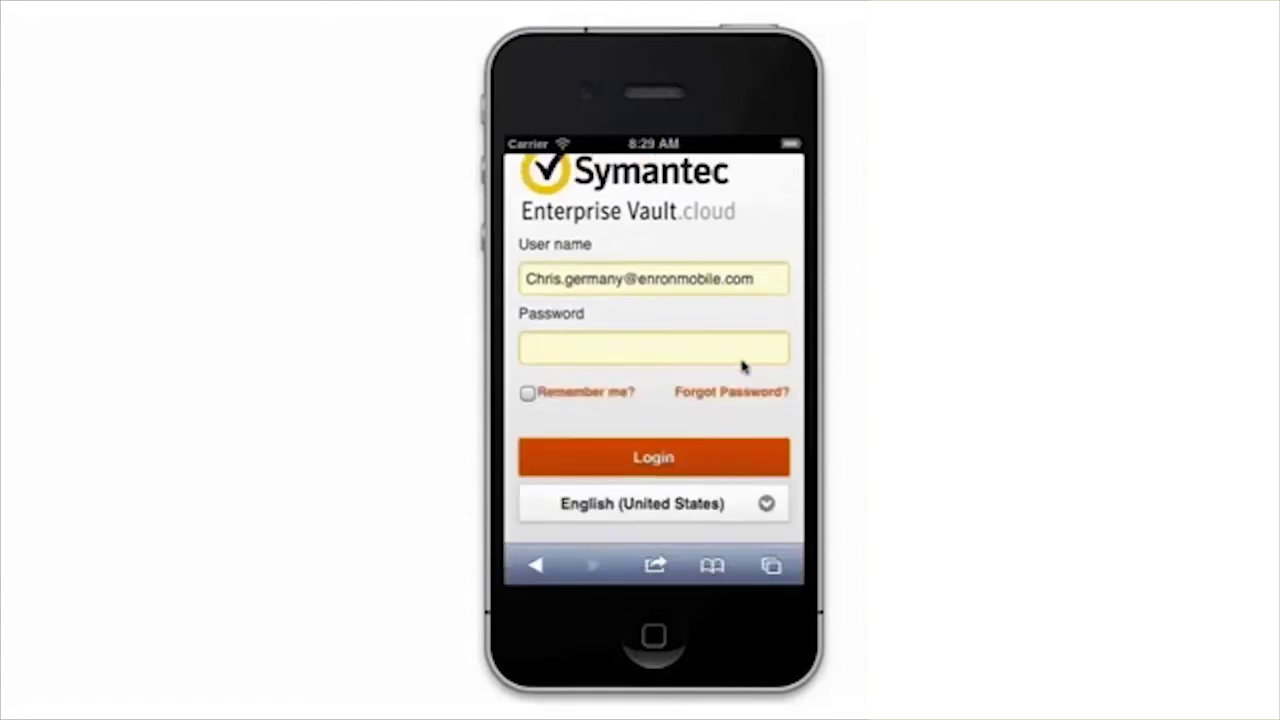
click(704, 394)
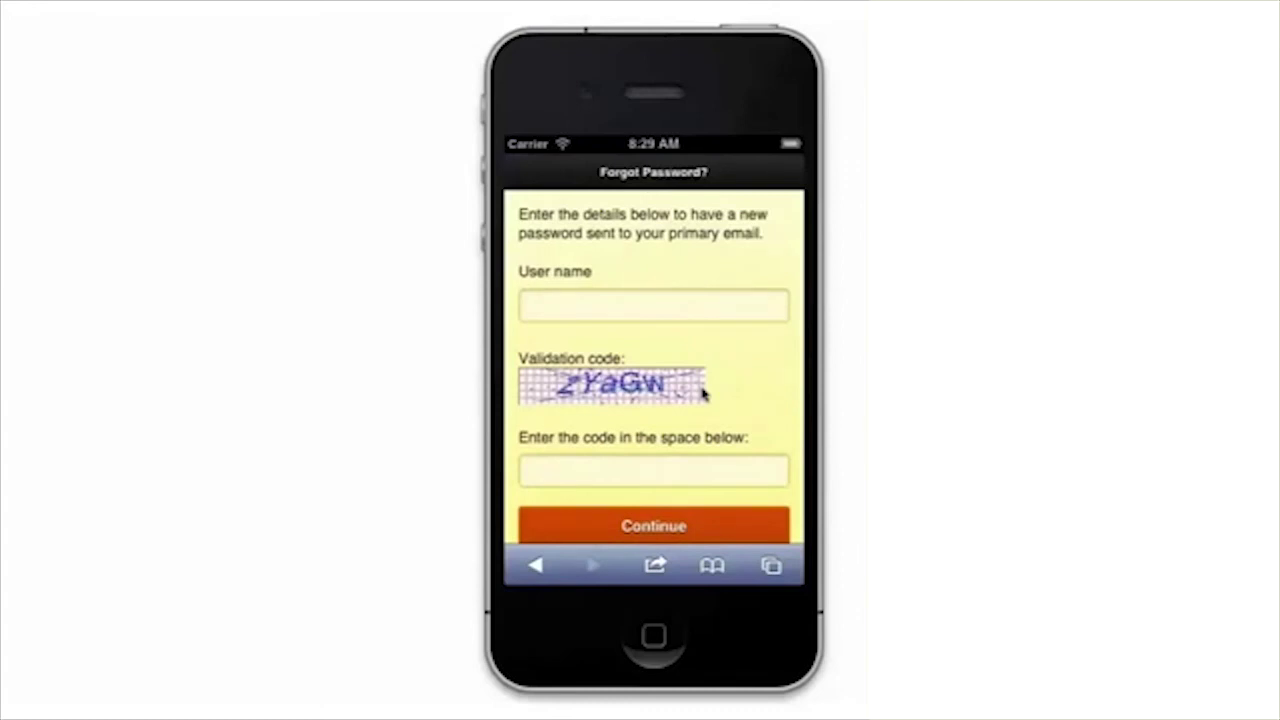
click(625, 310)
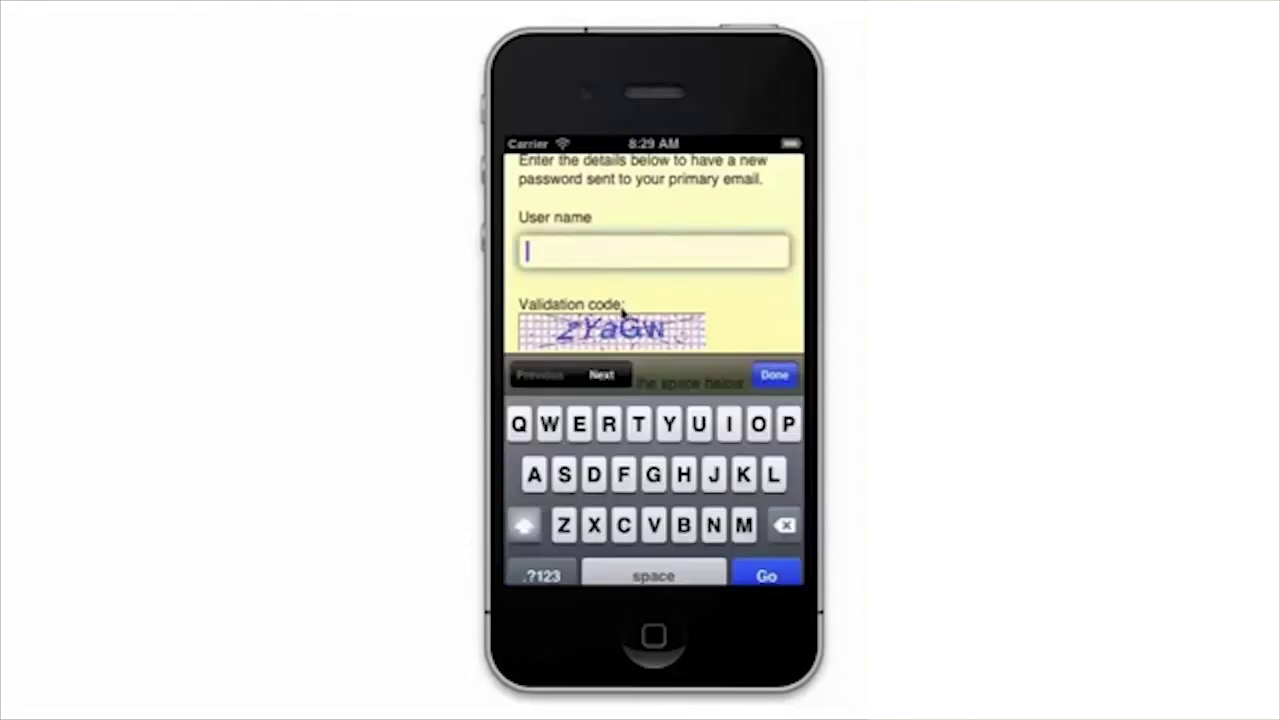
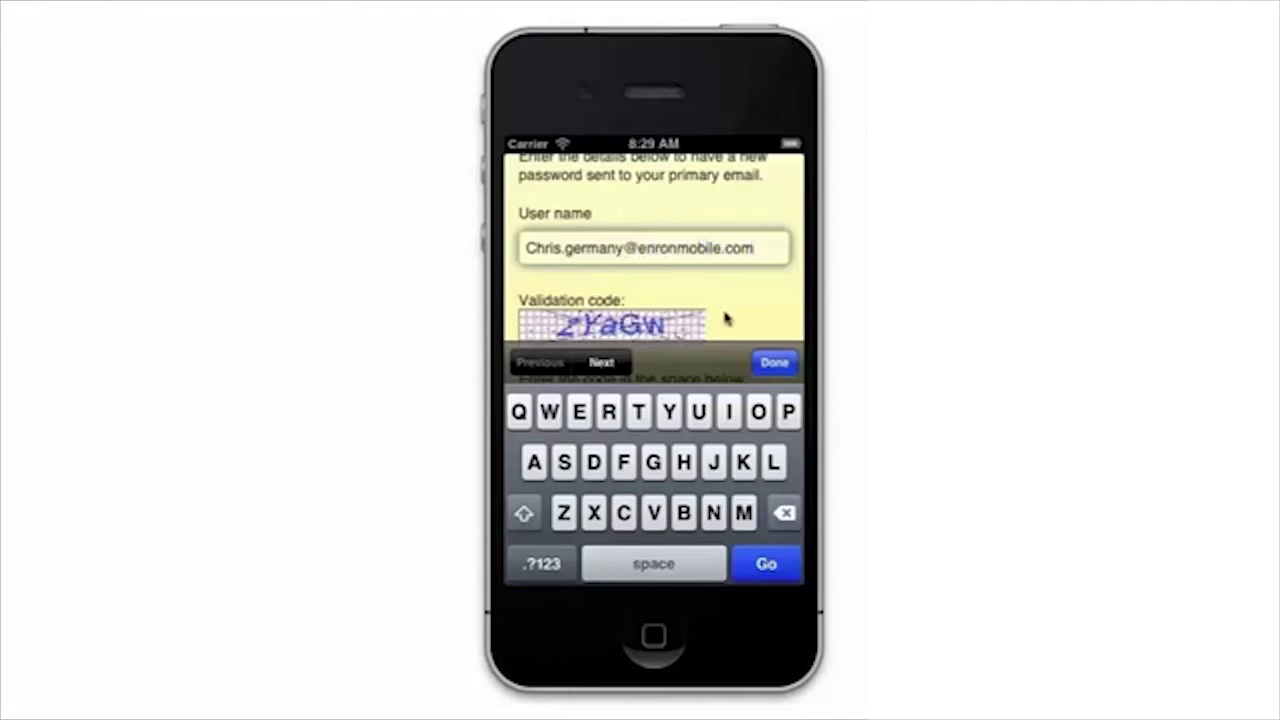
drag(726, 320, 714, 180)
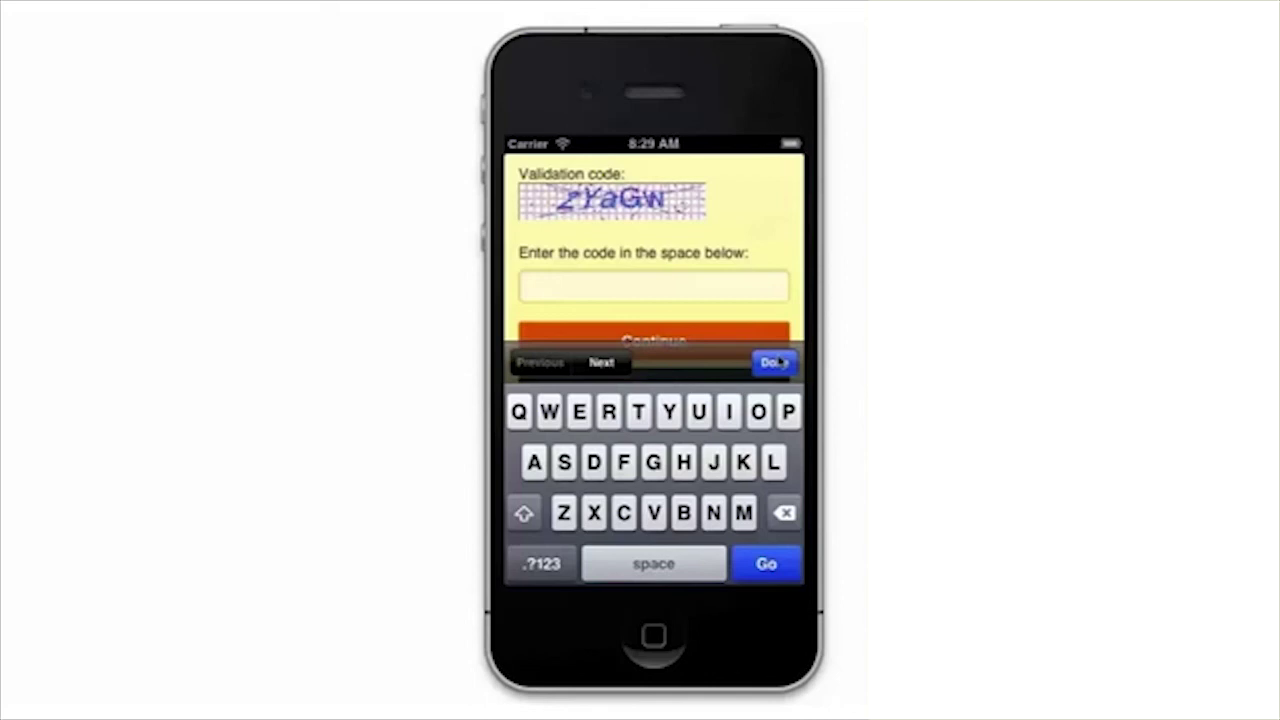
click(776, 362)
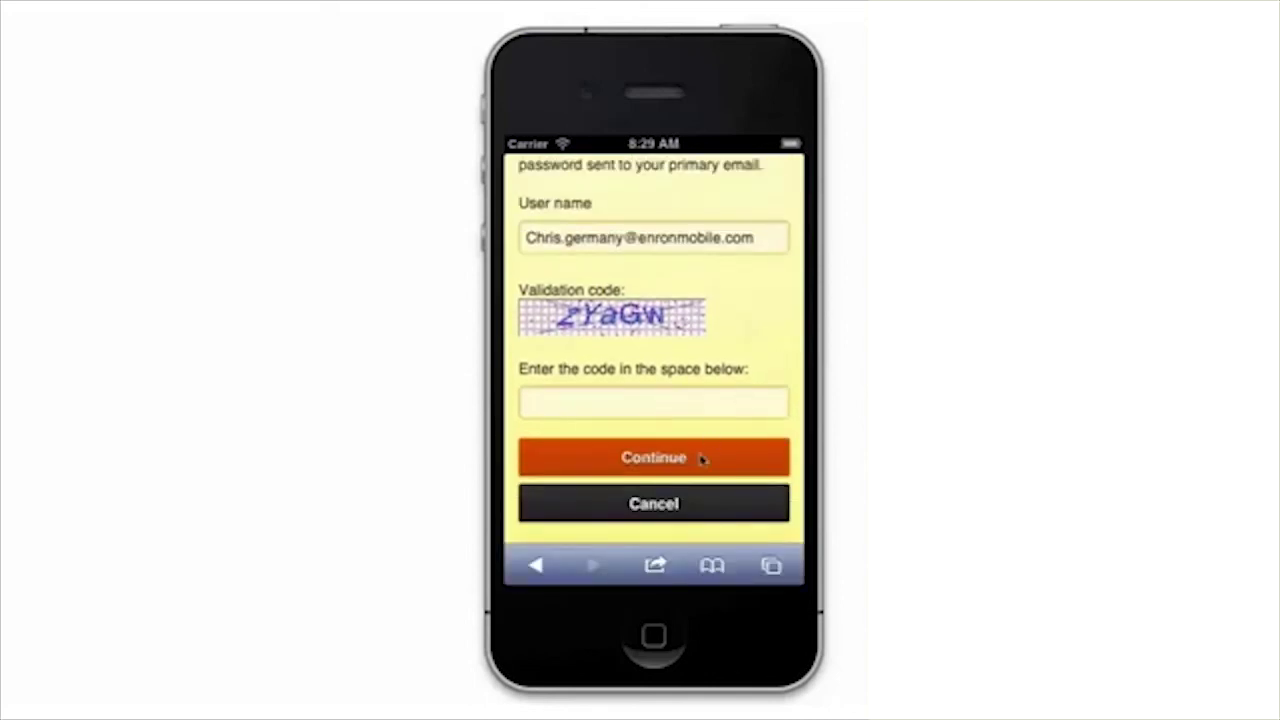
click(668, 503)
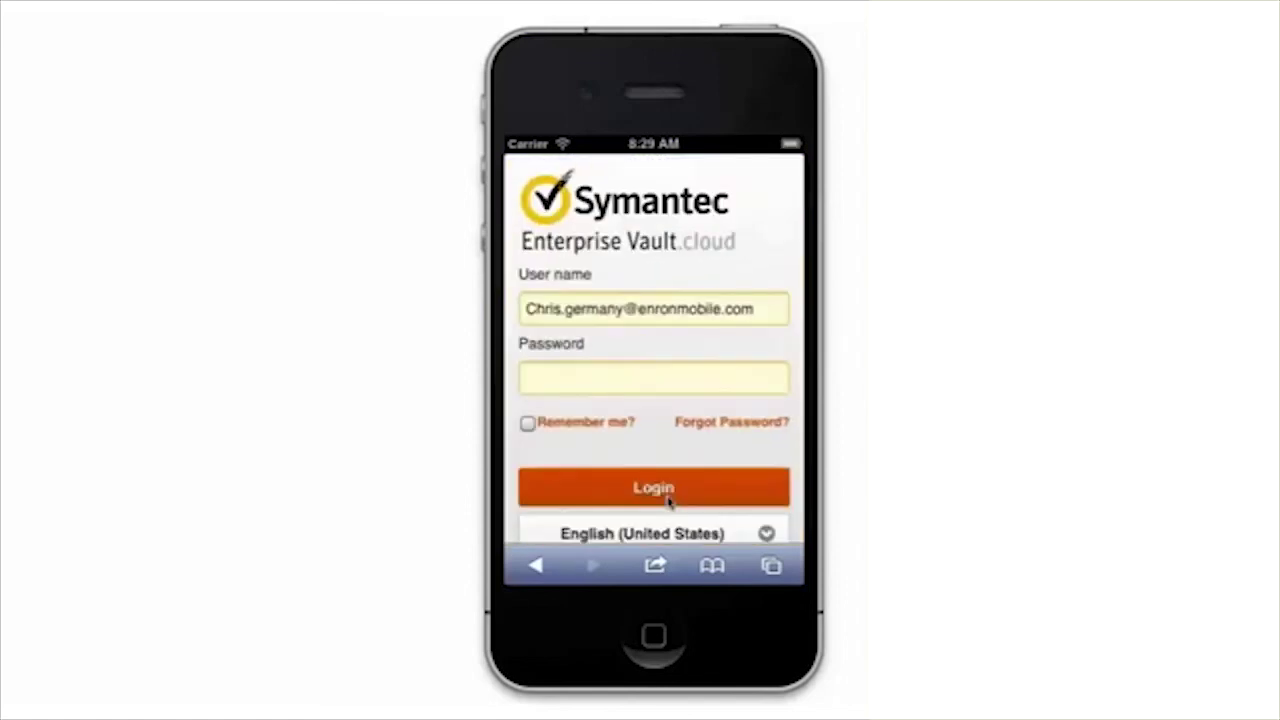